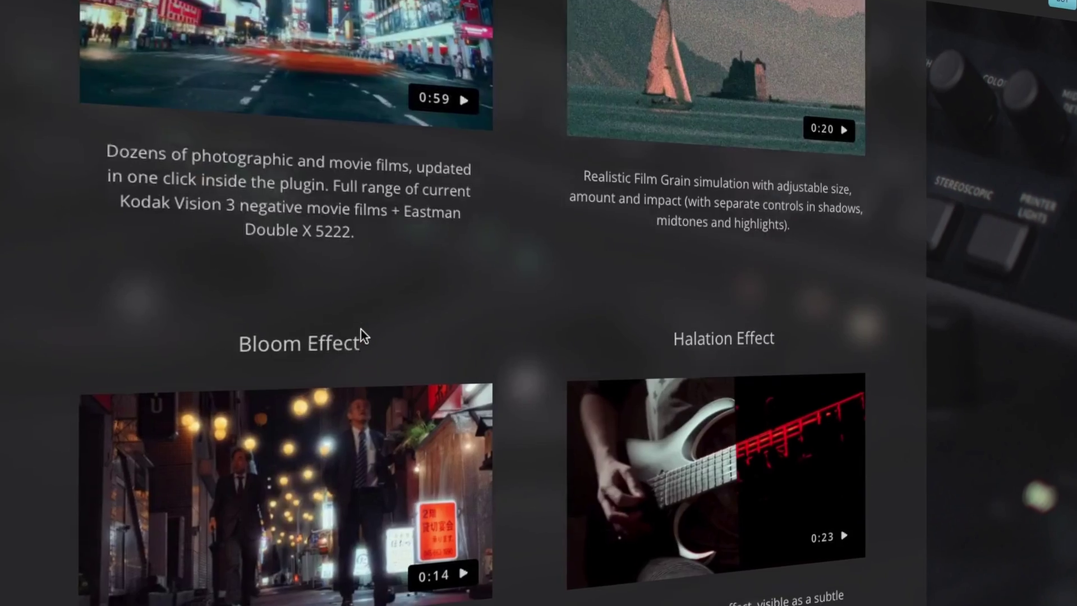
On the Color page, stop playback and add serial node 02 after node 01.
{"action": "scroll", "coordinate": [347, 331], "scroll_direction": "up", "scroll_amount": 15}
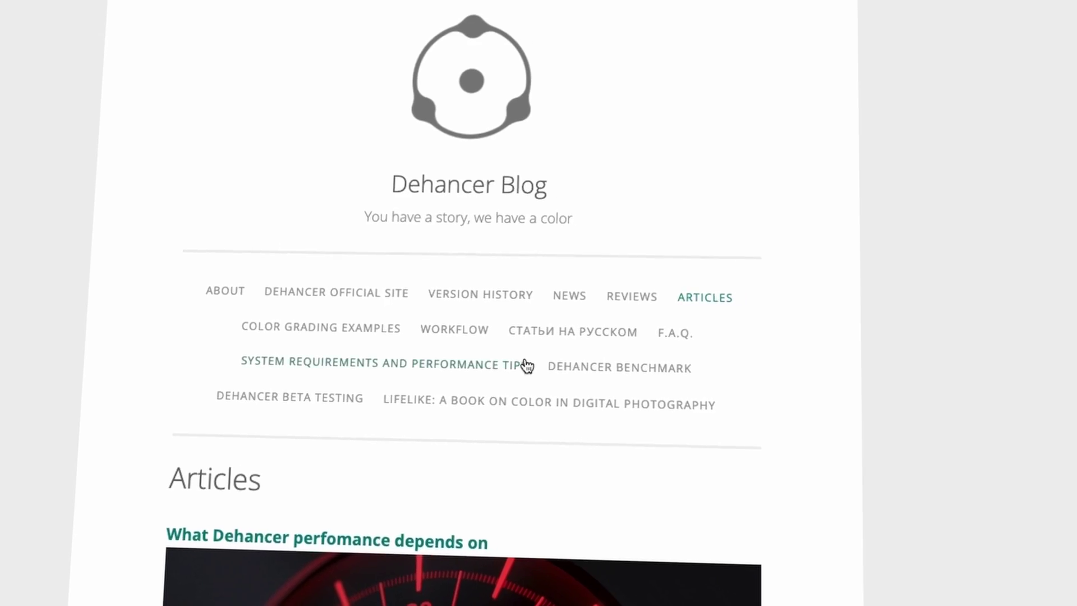
{"action": "scroll", "coordinate": [513, 366], "scroll_direction": "down", "scroll_amount": 15}
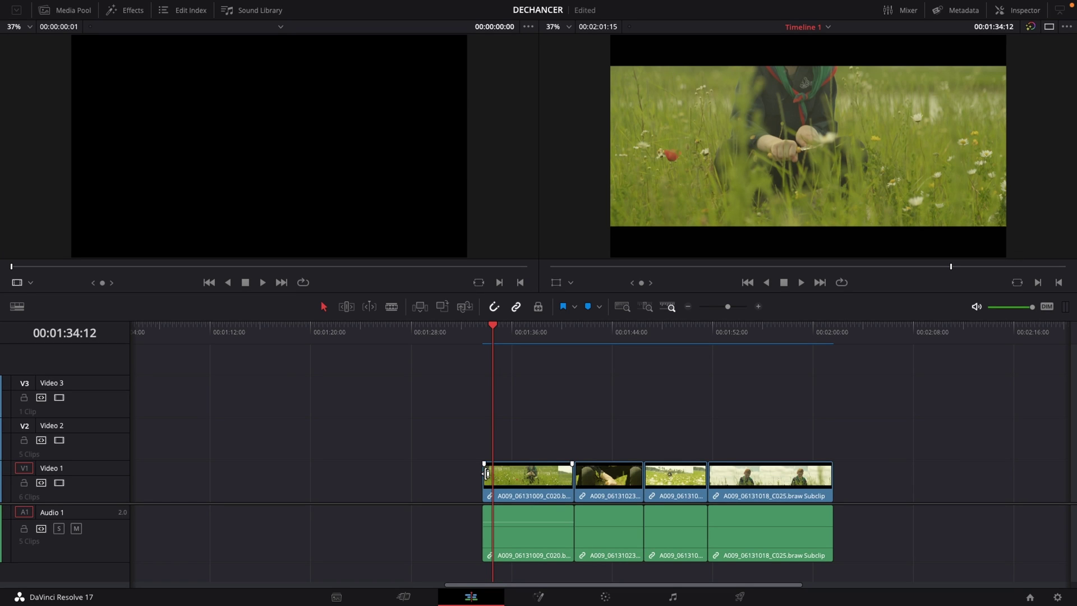
{"action": "left_click", "coordinate": [603, 597]}
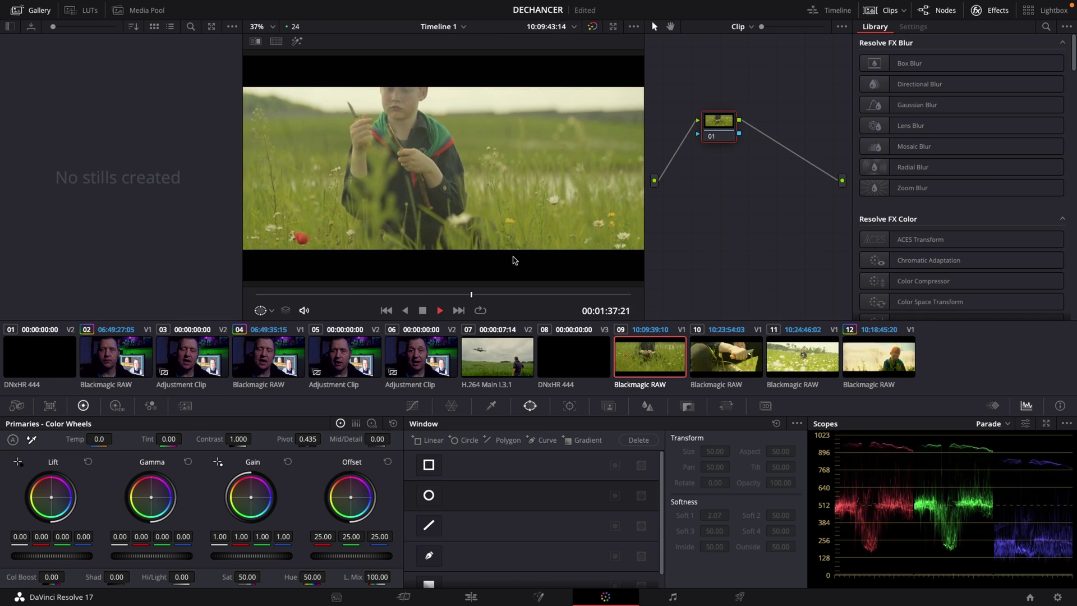
{"action": "key", "text": "space"}
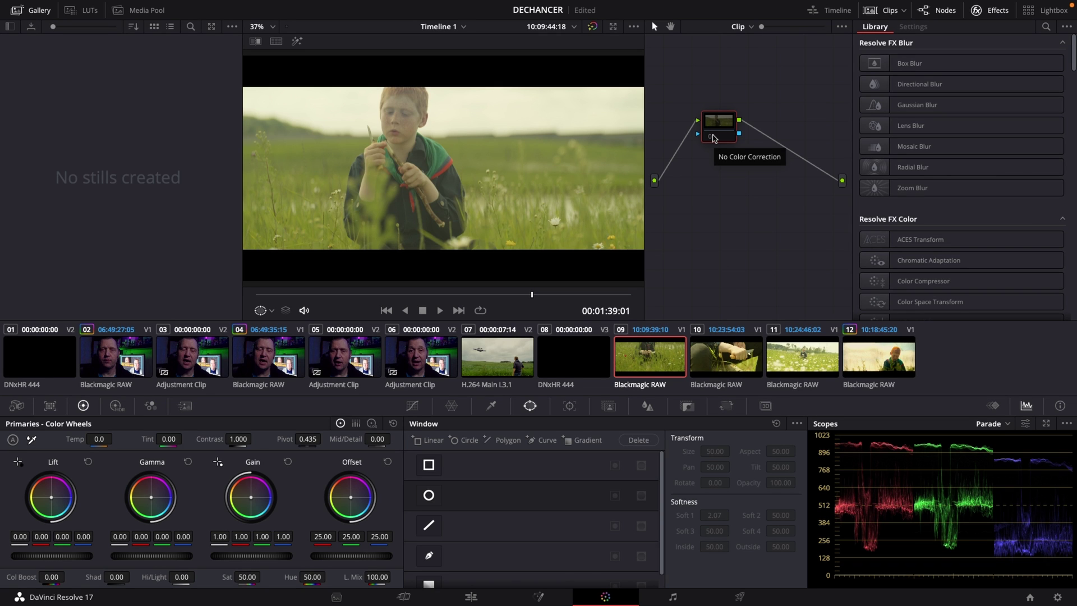
{"action": "key", "text": "alt+s"}
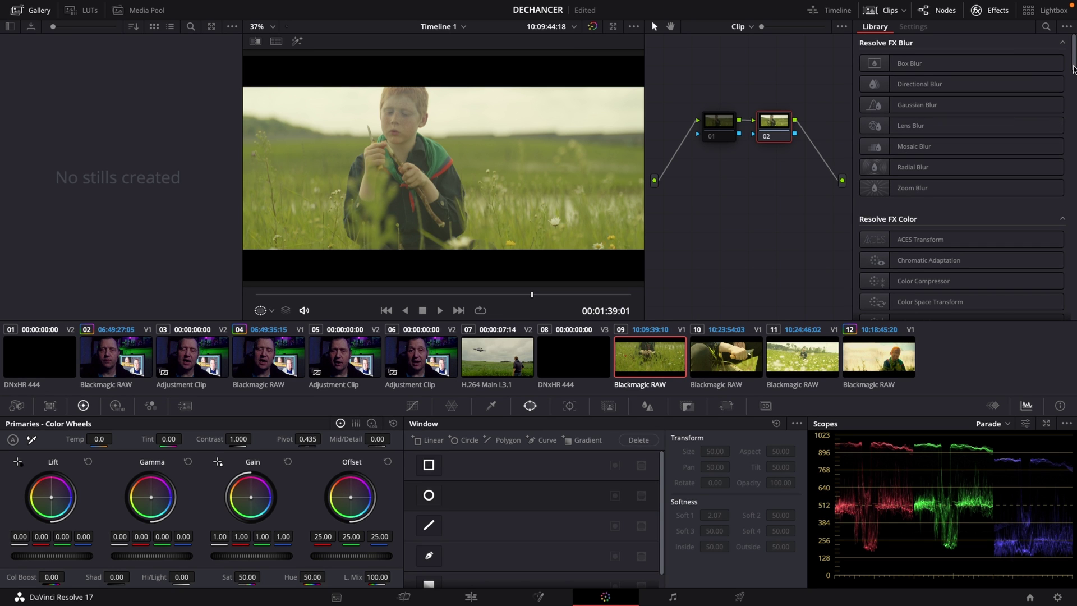
Apply Dehancer Pro 5.0.0 from the Effects Library to node 02.
{"action": "left_click_drag", "start_coordinate": [1073, 69], "coordinate": [1072, 324]}
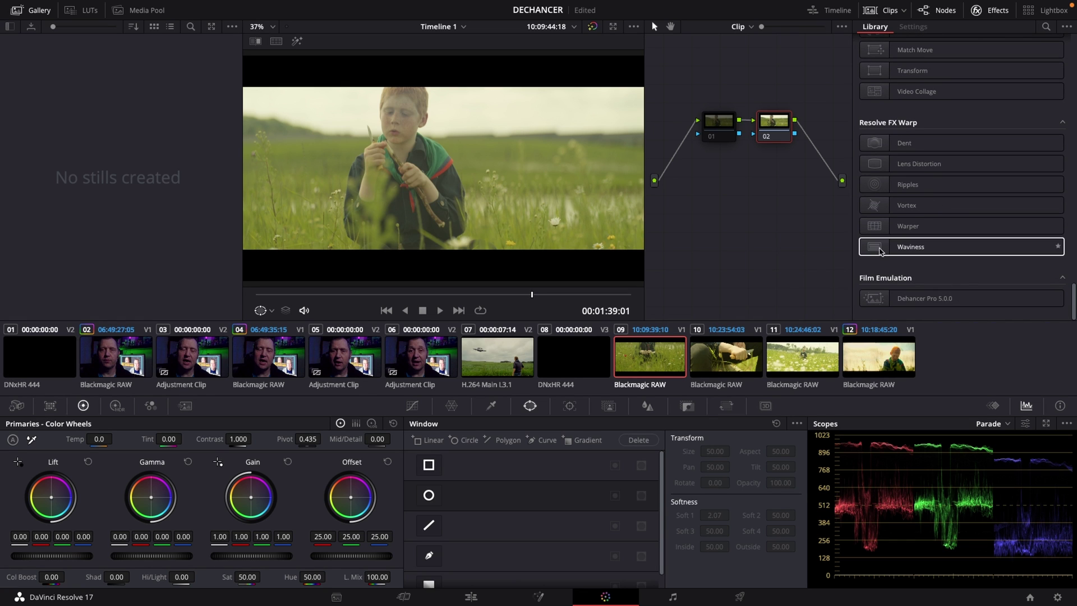
{"action": "left_click", "coordinate": [909, 308]}
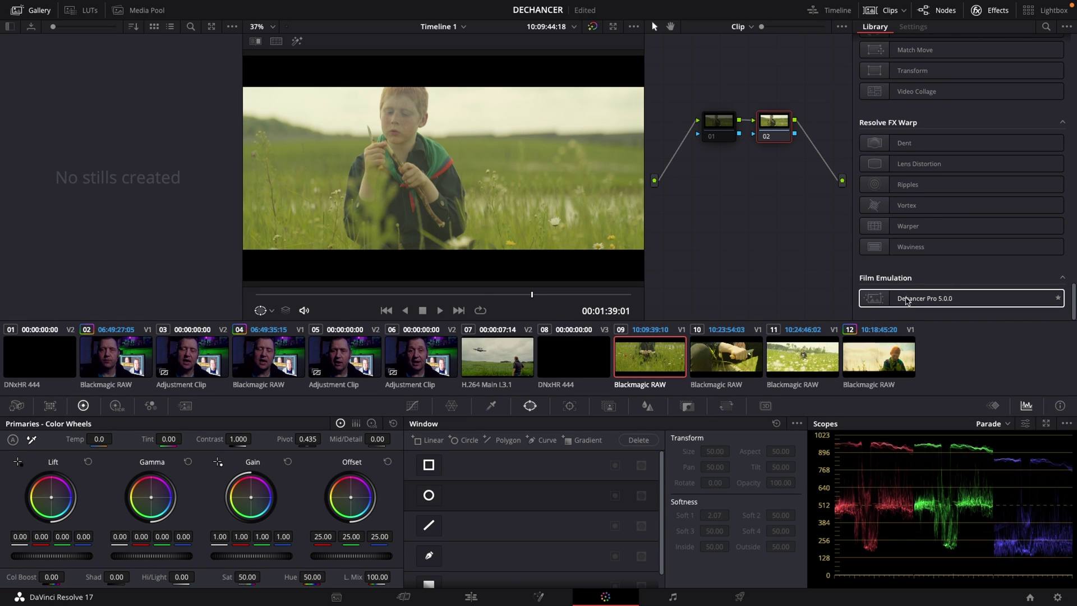
{"action": "left_click_drag", "start_coordinate": [906, 300], "coordinate": [771, 119]}
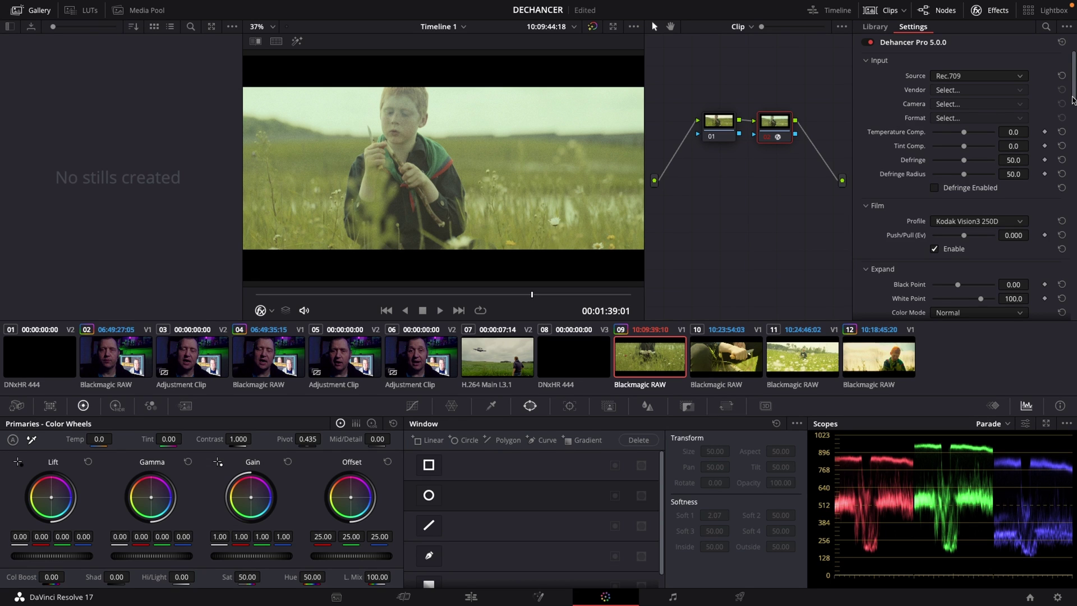
{"action": "left_click_drag", "start_coordinate": [1072, 100], "coordinate": [1038, 196]}
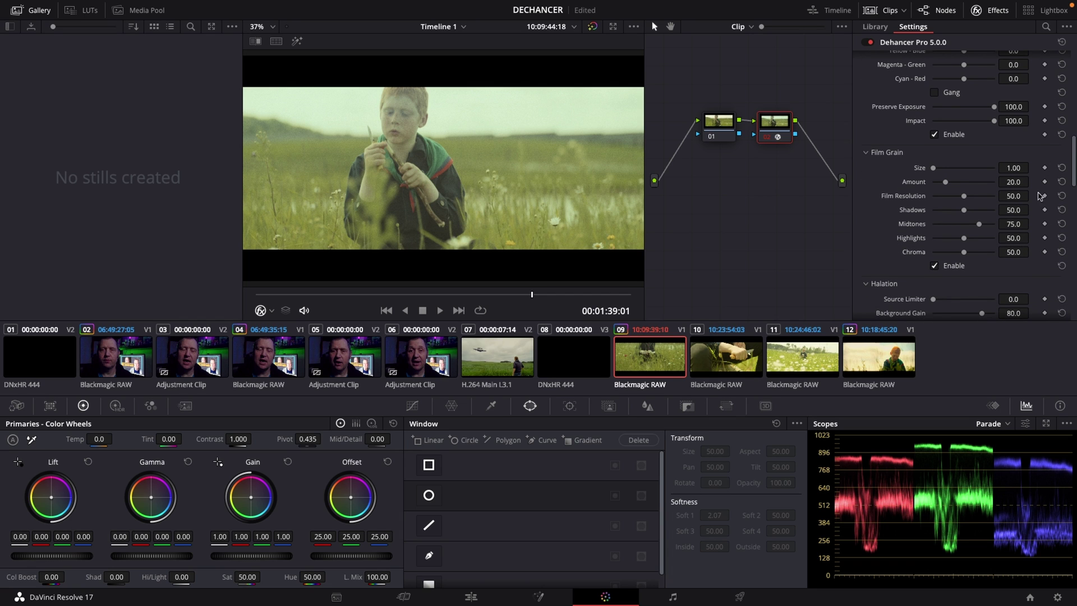
{"action": "left_click", "coordinate": [934, 267]}
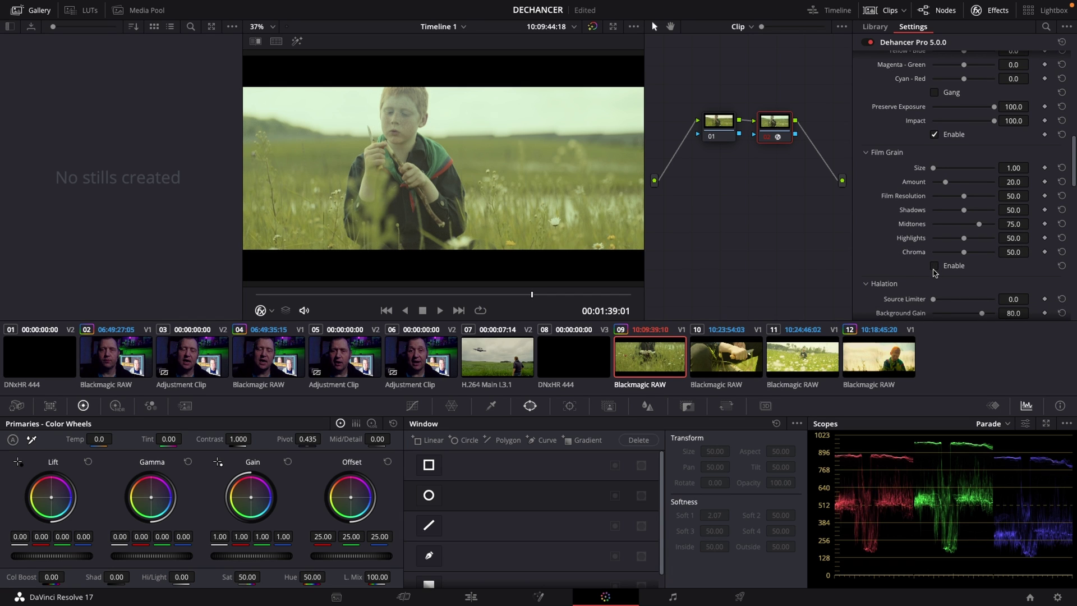
{"action": "left_click", "coordinate": [935, 270]}
{"action": "scroll", "coordinate": [1056, 83], "scroll_direction": "up", "scroll_amount": 10}
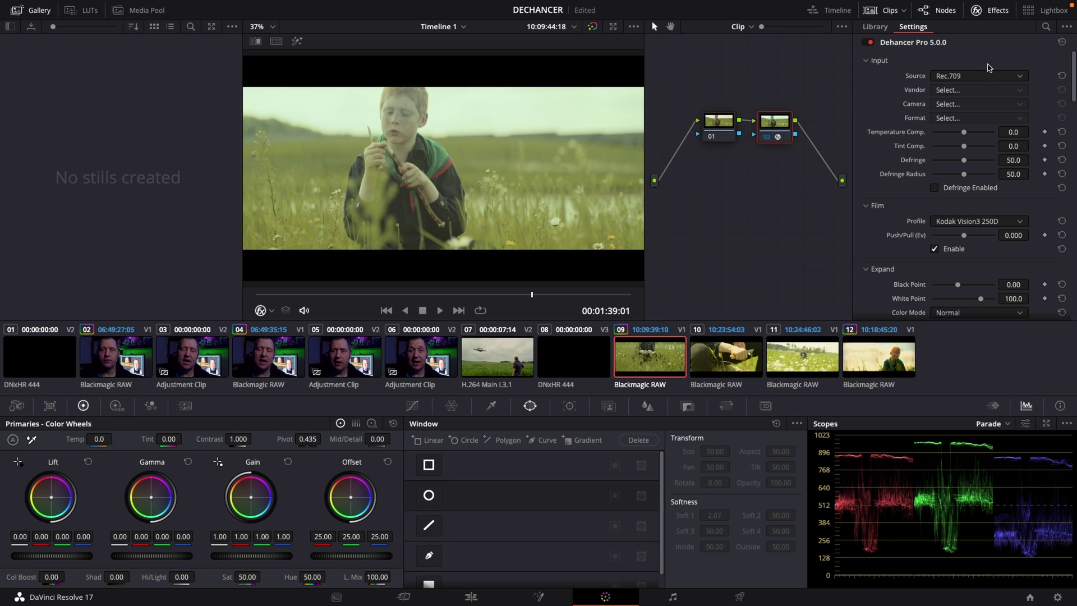
Set Dehancer's input source to the Blackmagic Design Pocket Cinema Camera 4K.
{"action": "left_click_drag", "start_coordinate": [1072, 83], "coordinate": [1040, 78]}
{"action": "left_click", "coordinate": [1012, 78]}
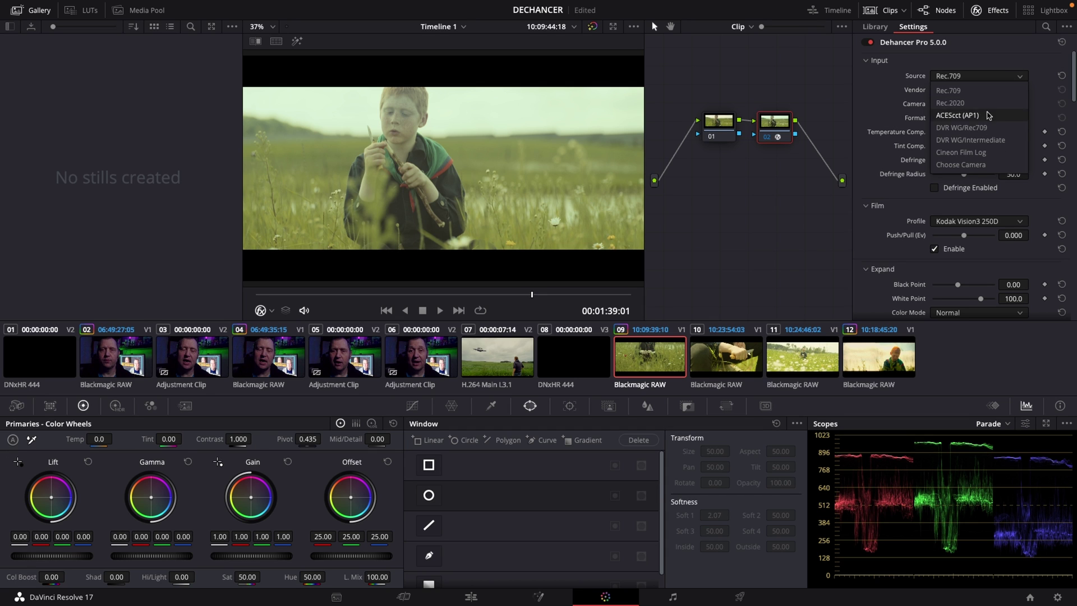
{"action": "left_click", "coordinate": [986, 164]}
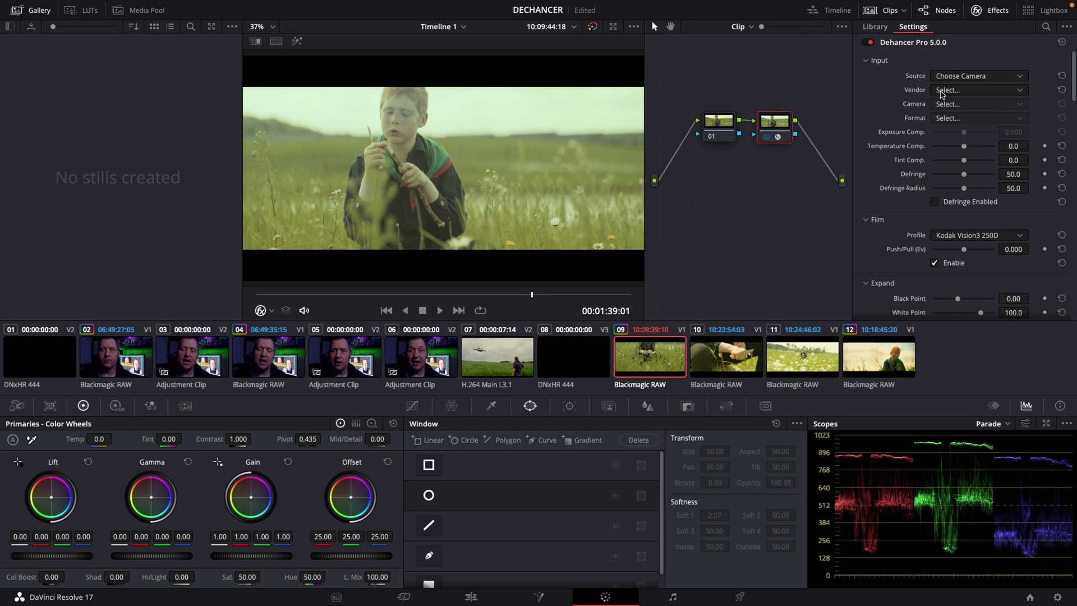
{"action": "left_click", "coordinate": [961, 91]}
{"action": "left_click", "coordinate": [976, 143]}
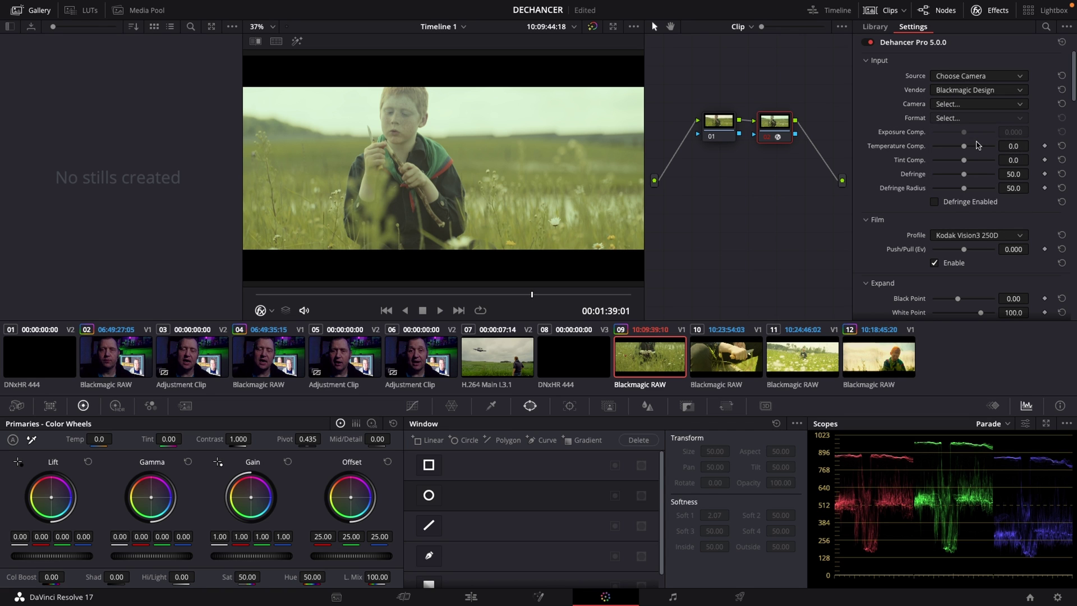
{"action": "left_click", "coordinate": [946, 107]}
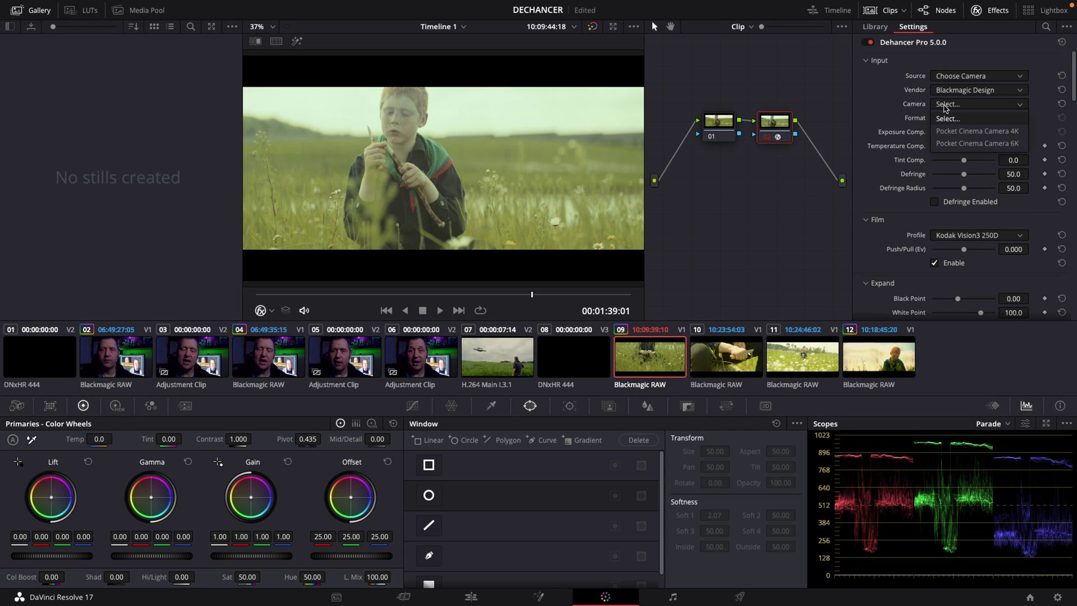
{"action": "left_click", "coordinate": [961, 133]}
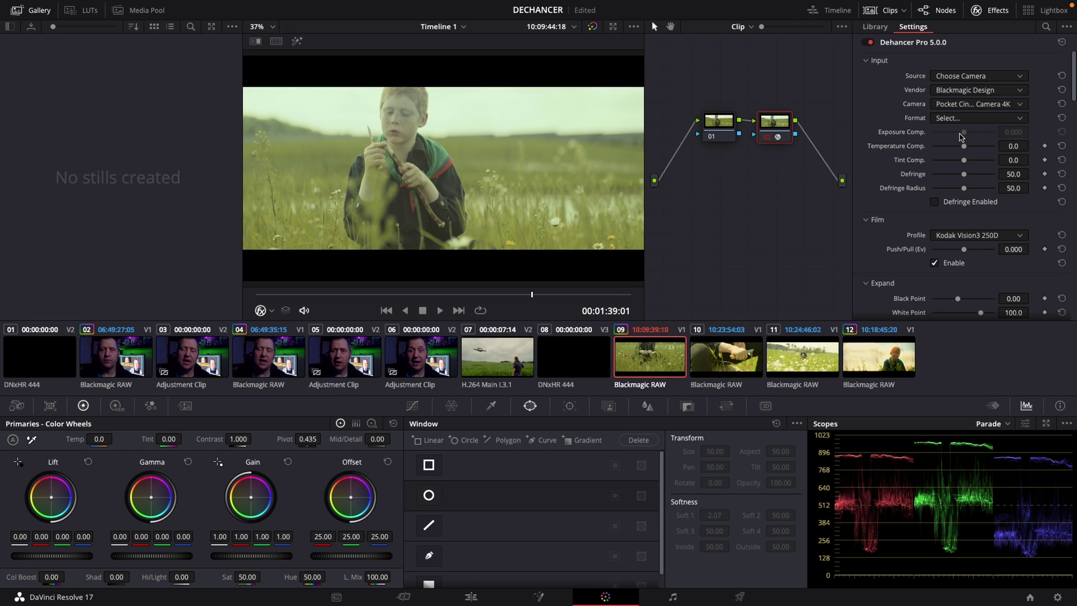
Choose Film format, with Exposure Comp. 0.414 and Temperature Comp. -13.8.
{"action": "left_click", "coordinate": [951, 120]}
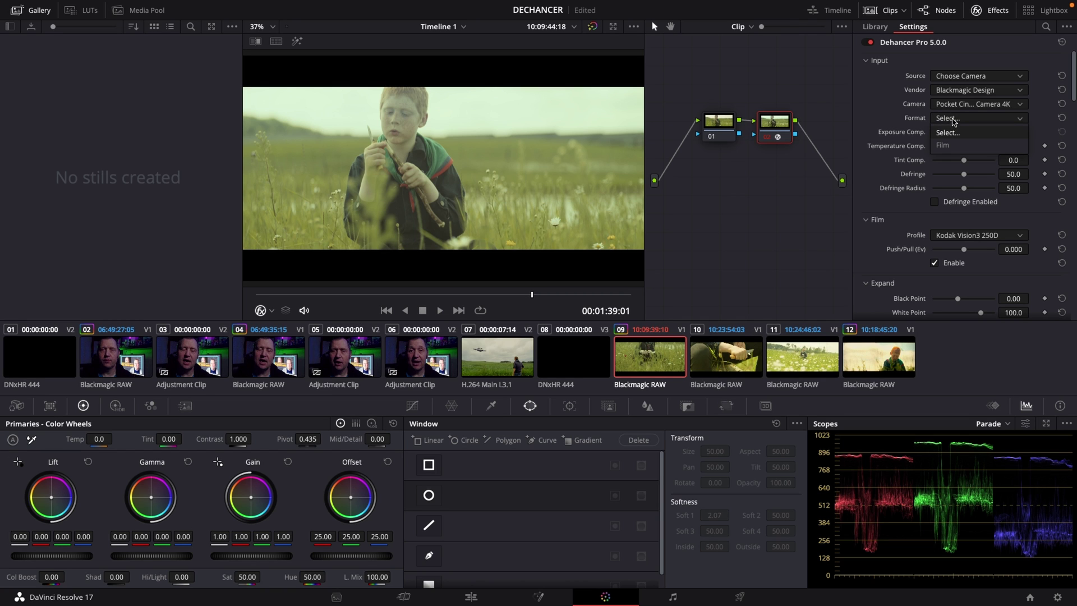
{"action": "left_click", "coordinate": [952, 146]}
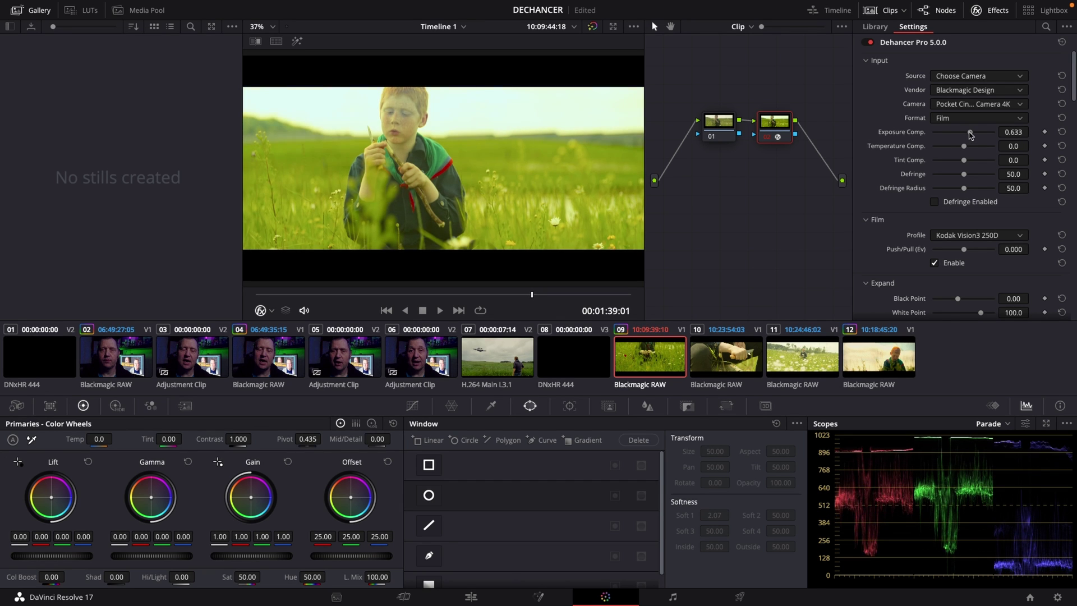
{"action": "left_click_drag", "start_coordinate": [965, 135], "coordinate": [968, 134]}
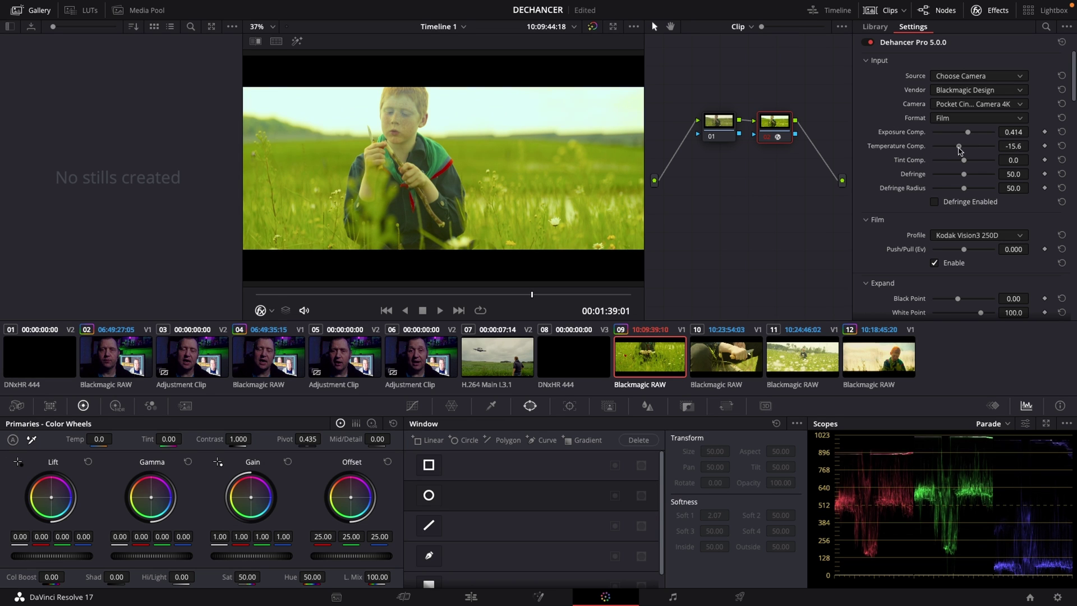
{"action": "left_click_drag", "start_coordinate": [958, 150], "coordinate": [960, 151]}
Replace Kodak Vision3 250D with the Fujicolor C200 film profile, toggling Enable to compare.
{"action": "left_click", "coordinate": [935, 263]}
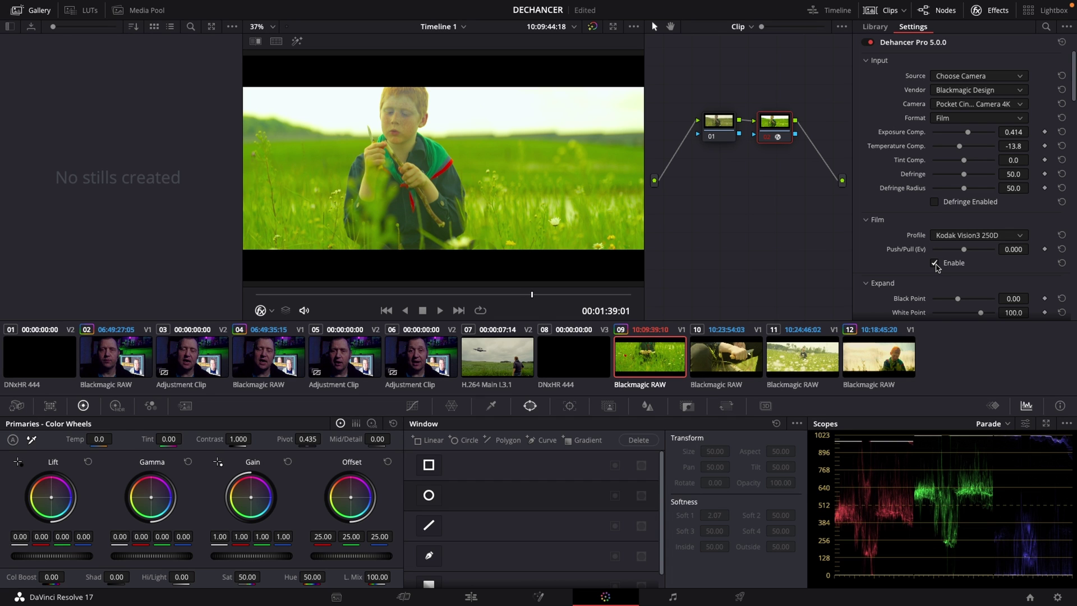
{"action": "left_click", "coordinate": [934, 264]}
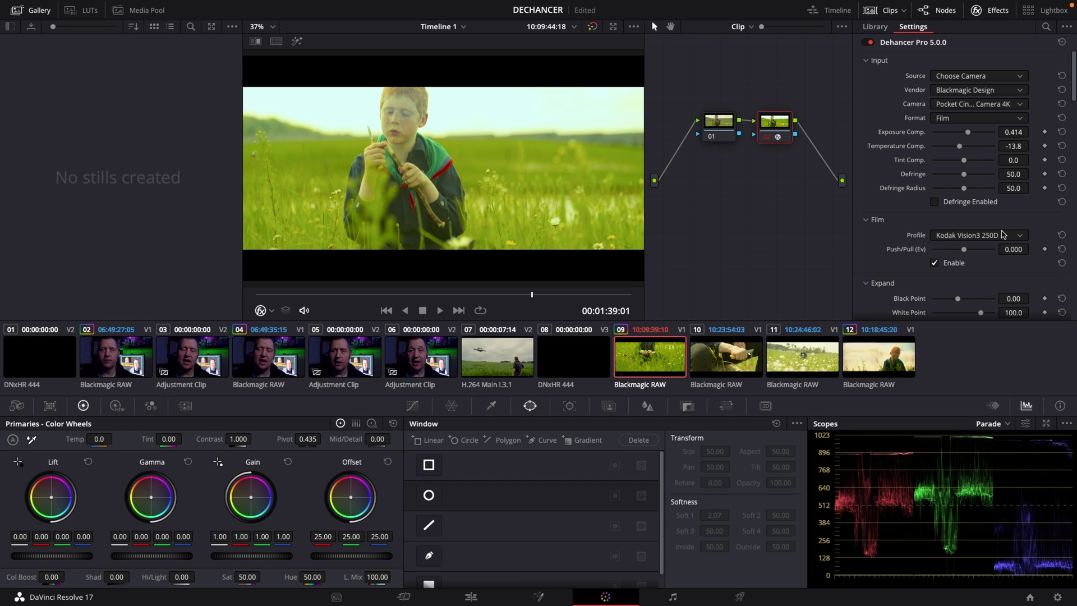
{"action": "left_click", "coordinate": [1018, 237]}
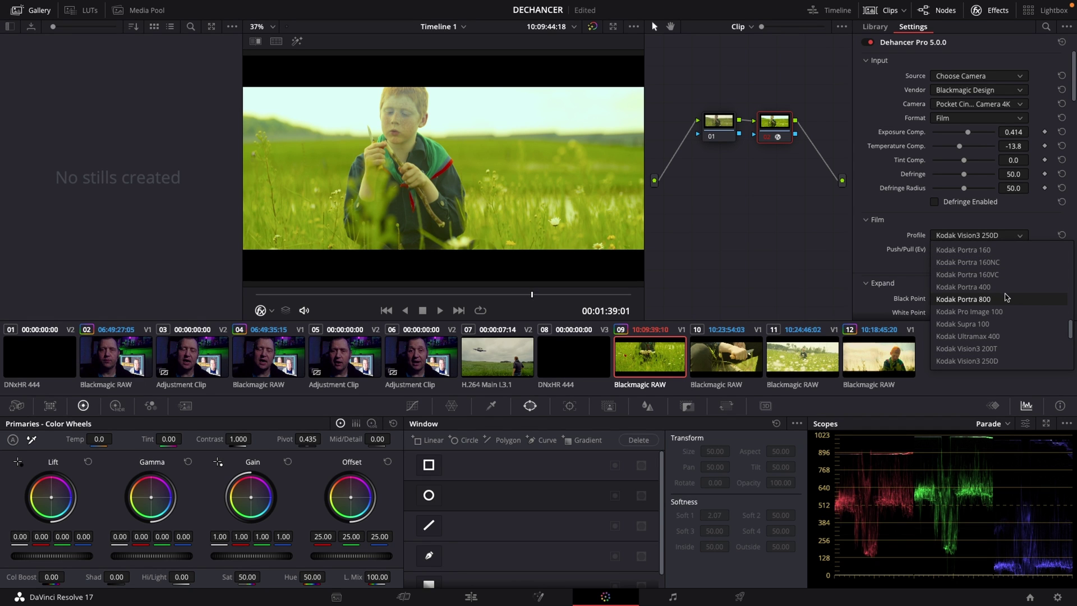
{"action": "scroll", "coordinate": [1005, 298], "scroll_direction": "down", "scroll_amount": 5}
{"action": "scroll", "coordinate": [1004, 298], "scroll_direction": "down", "scroll_amount": 1}
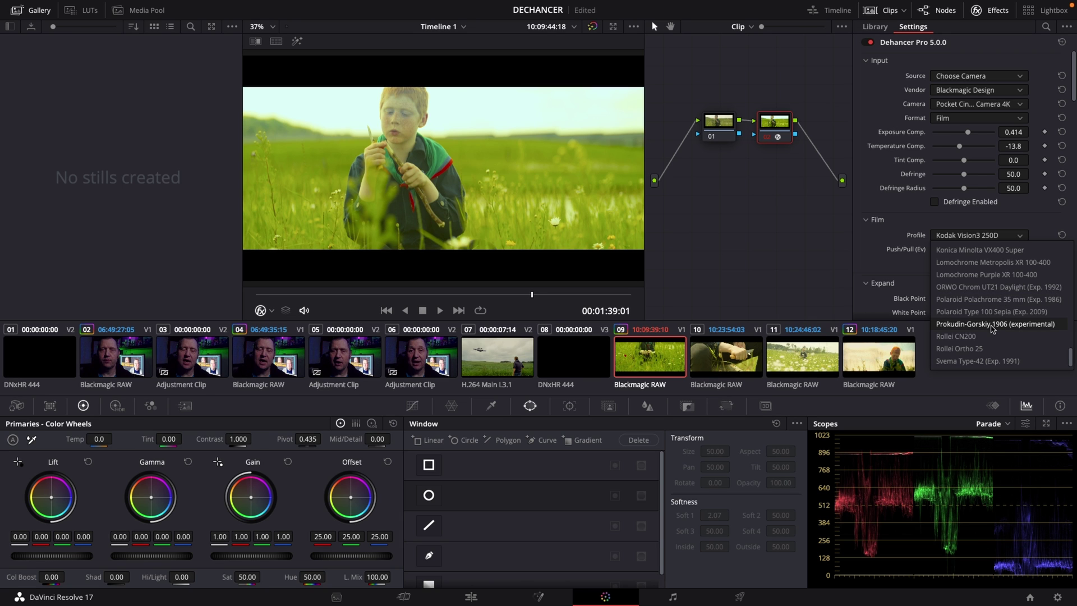
{"action": "scroll", "coordinate": [990, 329], "scroll_direction": "up", "scroll_amount": 5}
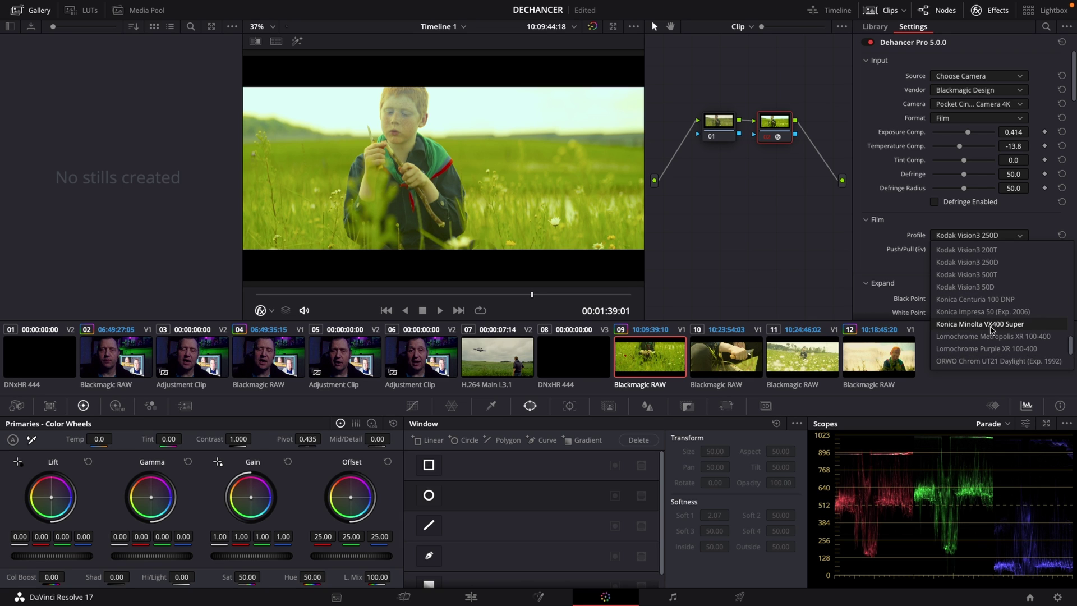
{"action": "scroll", "coordinate": [990, 328], "scroll_direction": "up", "scroll_amount": 3}
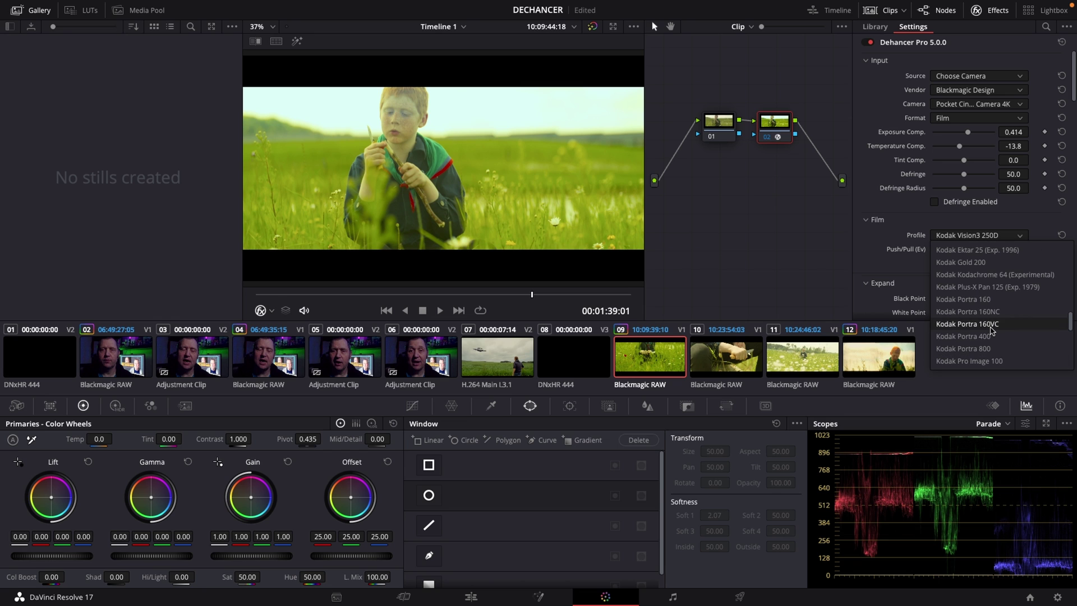
{"action": "scroll", "coordinate": [991, 330], "scroll_direction": "up", "scroll_amount": 5}
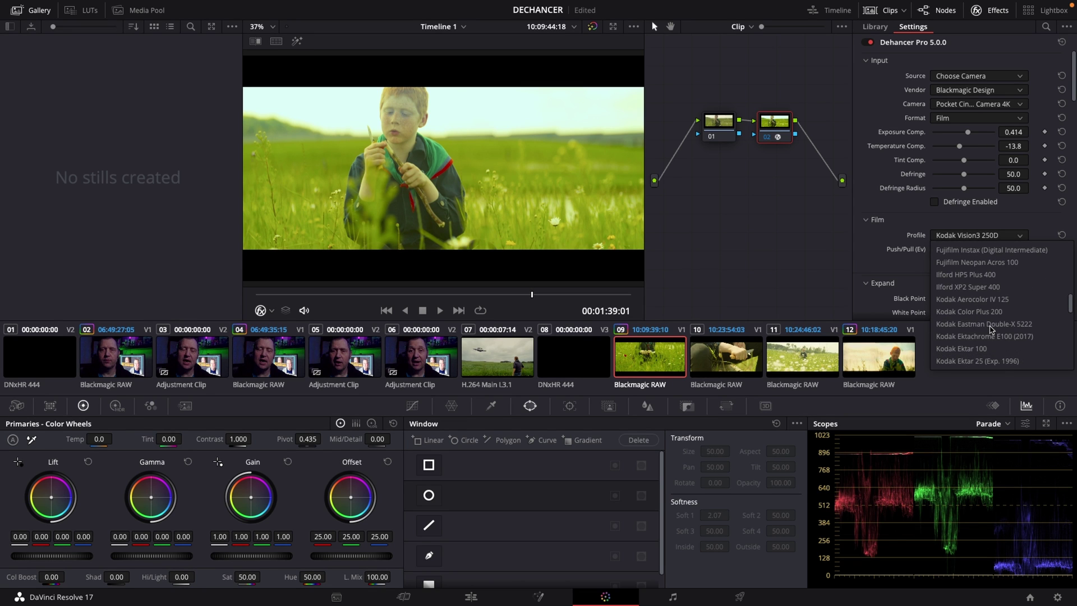
{"action": "scroll", "coordinate": [990, 329], "scroll_direction": "up", "scroll_amount": 1}
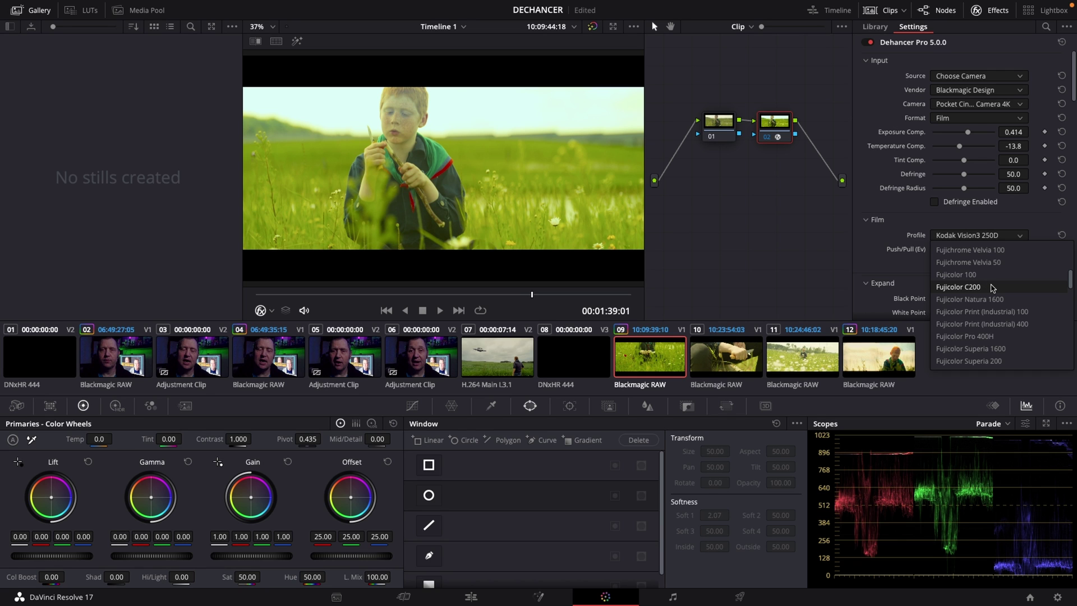
{"action": "left_click", "coordinate": [991, 287]}
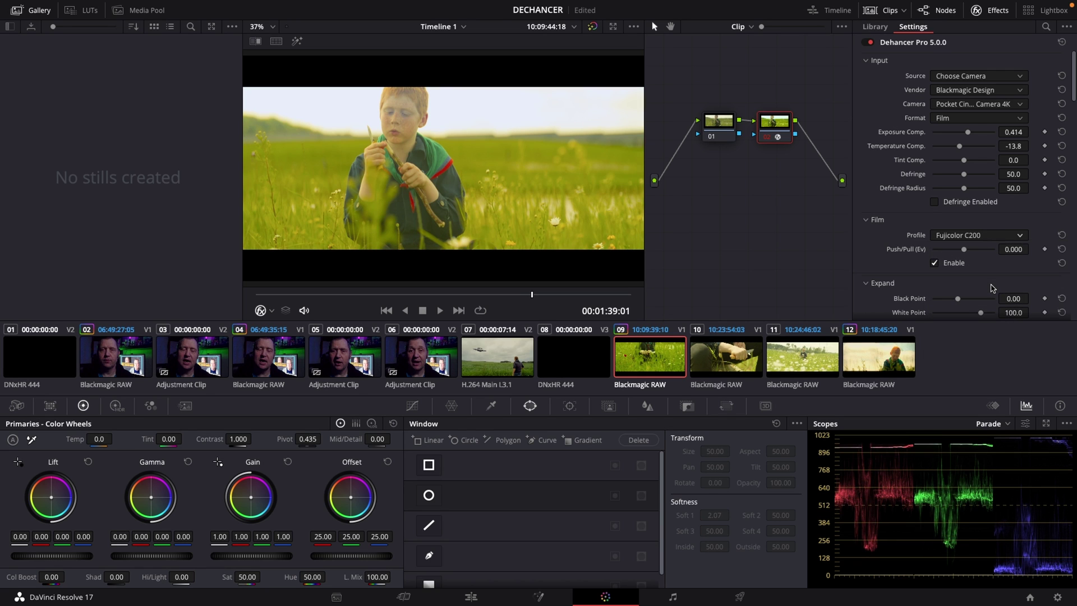
{"action": "left_click", "coordinate": [934, 263]}
{"action": "left_click", "coordinate": [935, 263]}
Set Push/Pull to -0.348 Ev, Expand black point 17.63 and white point 91.9, comparing via bypass.
{"action": "mouse_move", "coordinate": [963, 250]}
{"action": "left_mouse_down"}
{"action": "mouse_move", "coordinate": [942, 253]}
{"action": "mouse_move", "coordinate": [958, 259]}
{"action": "left_mouse_up"}
{"action": "scroll", "coordinate": [977, 273], "scroll_direction": "down", "scroll_amount": 5}
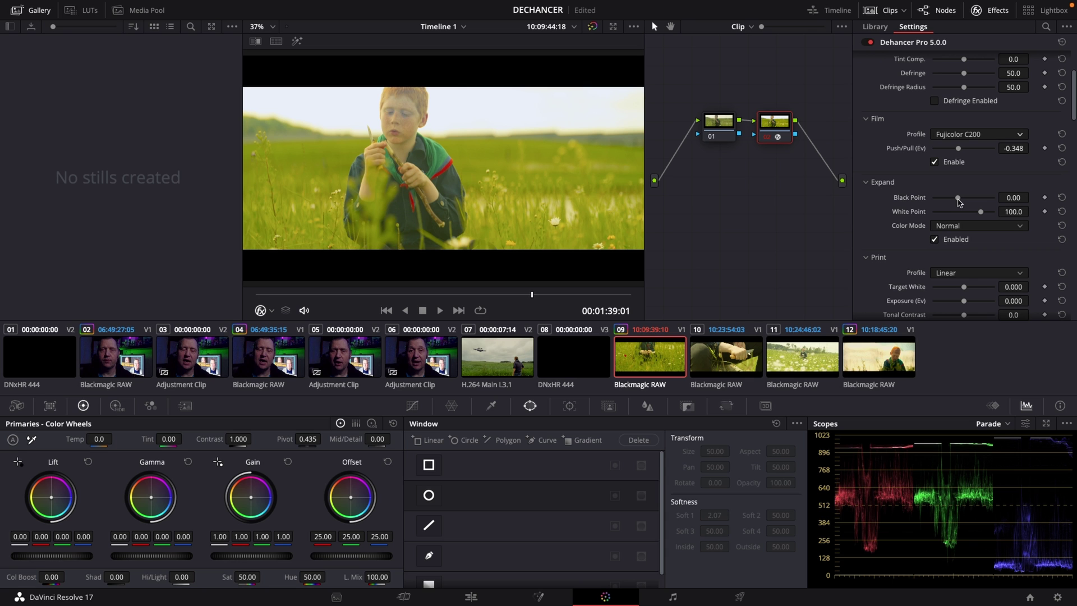
{"action": "left_click_drag", "start_coordinate": [957, 198], "coordinate": [974, 211]}
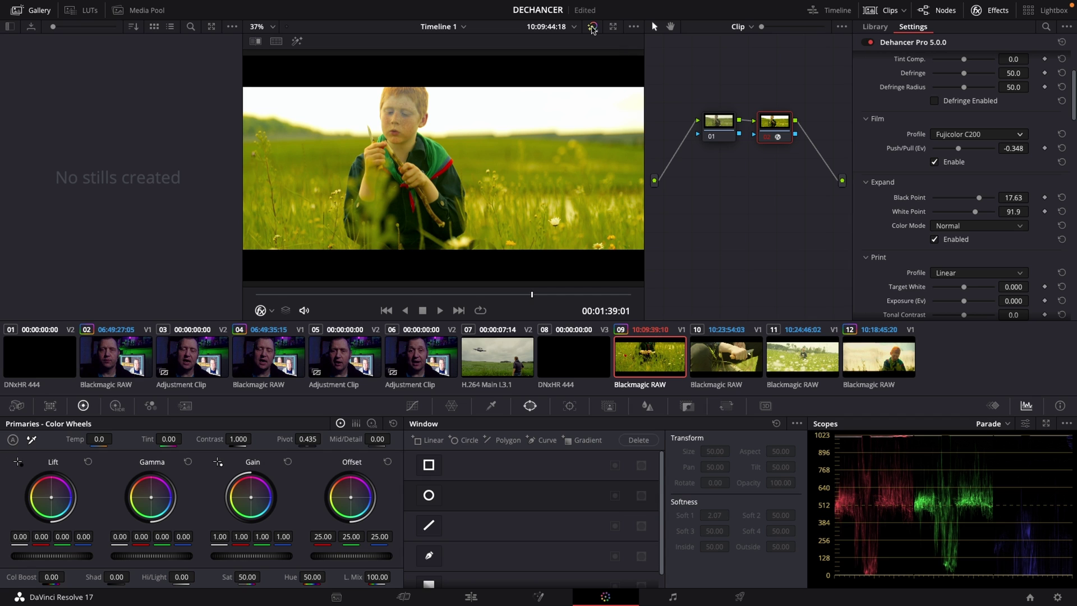
{"action": "left_click", "coordinate": [592, 27]}
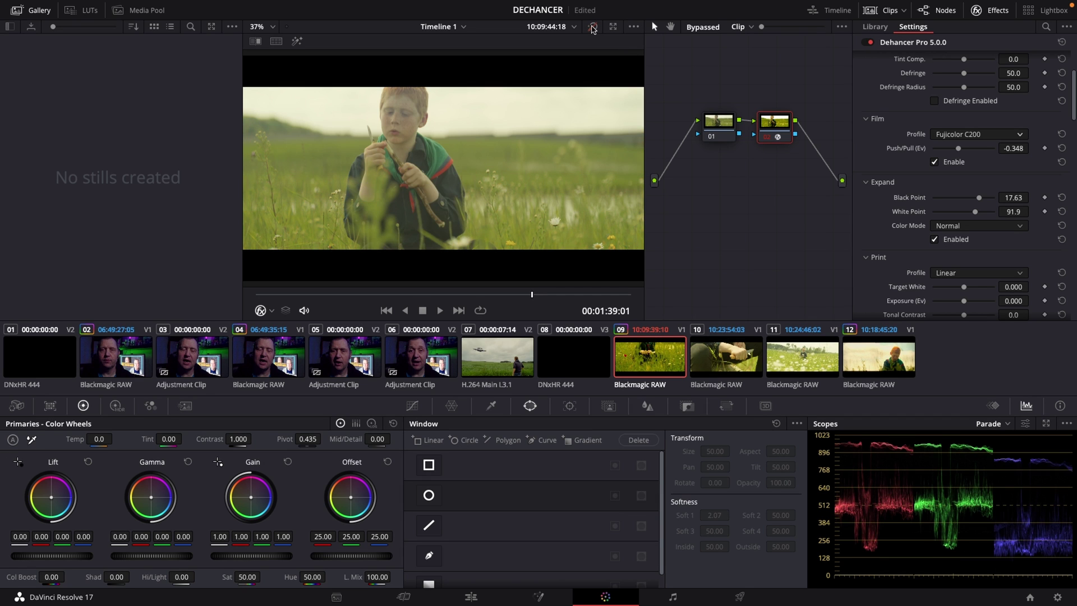
{"action": "left_click", "coordinate": [592, 27]}
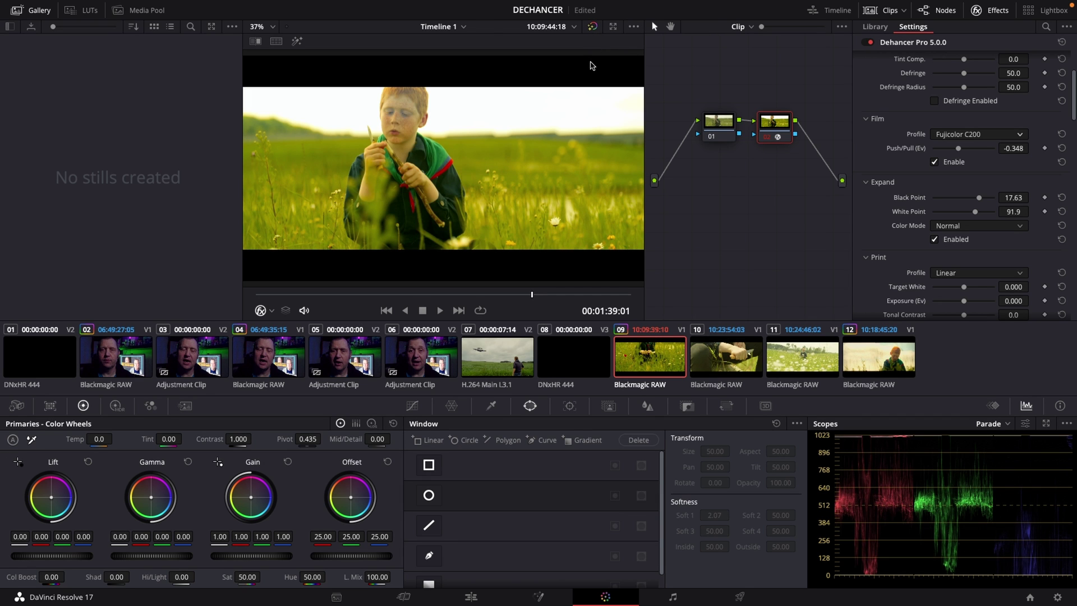
{"action": "scroll", "coordinate": [932, 207], "scroll_direction": "down", "scroll_amount": 1}
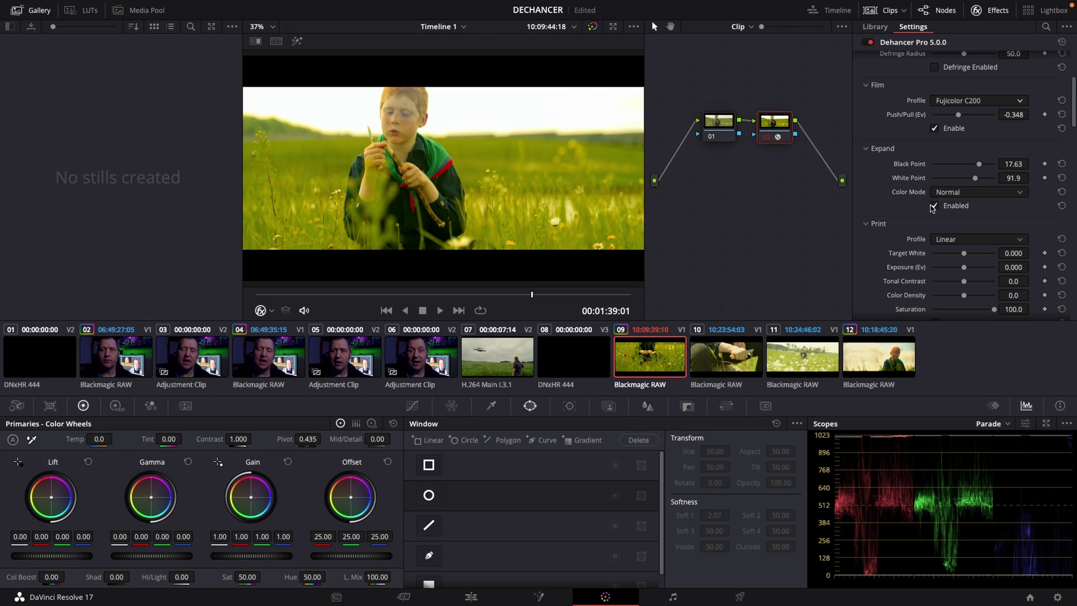
{"action": "scroll", "coordinate": [932, 207], "scroll_direction": "down", "scroll_amount": 2}
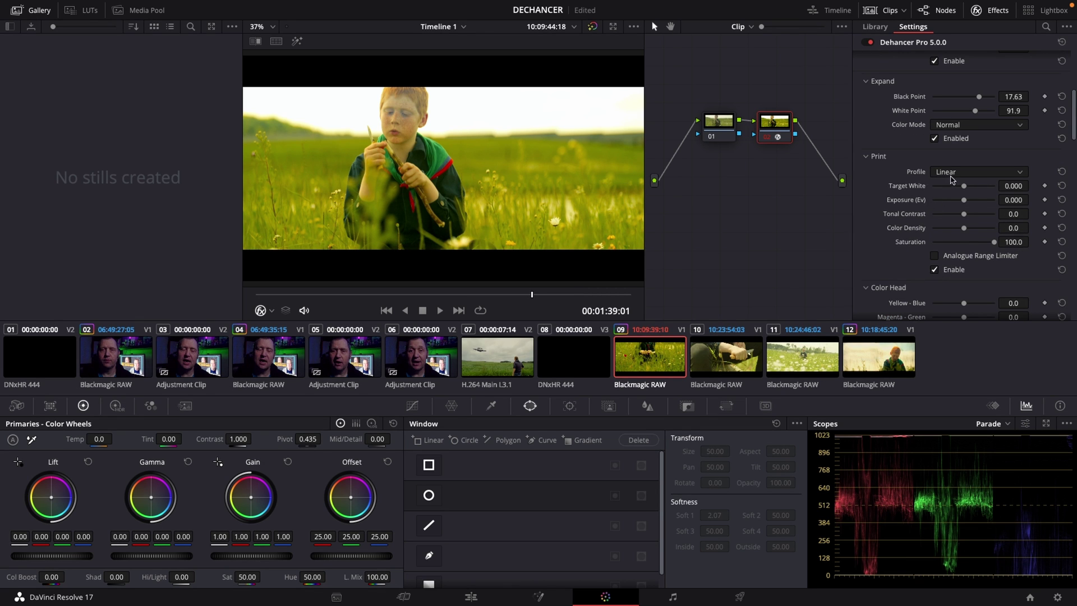
Leave the Print Profile at Linear and save the DECHANCER project with Ctrl+S.
{"action": "left_click", "coordinate": [951, 178]}
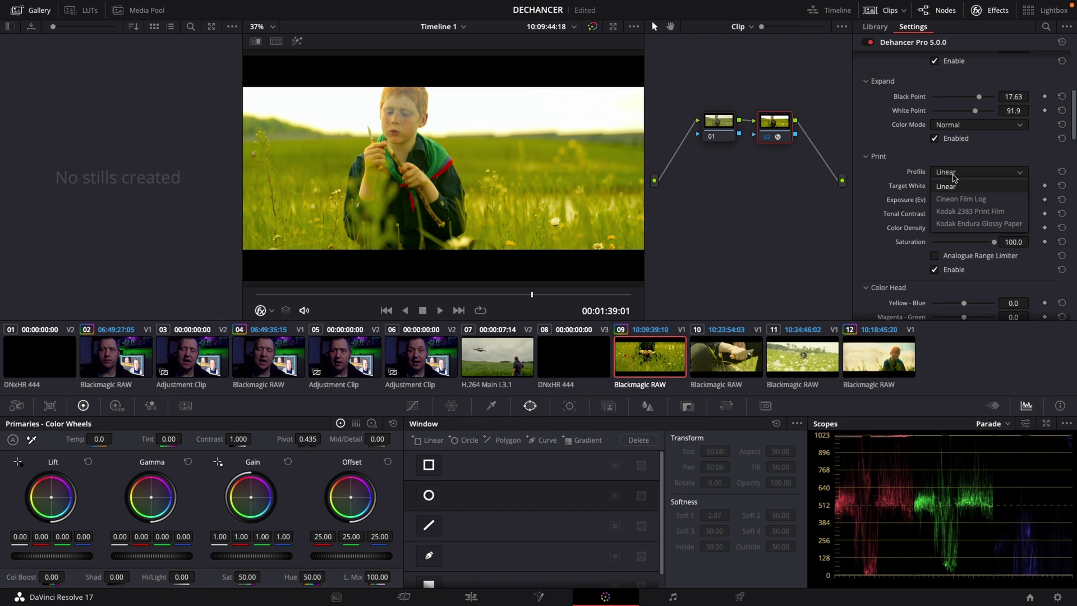
{"action": "left_click", "coordinate": [958, 173]}
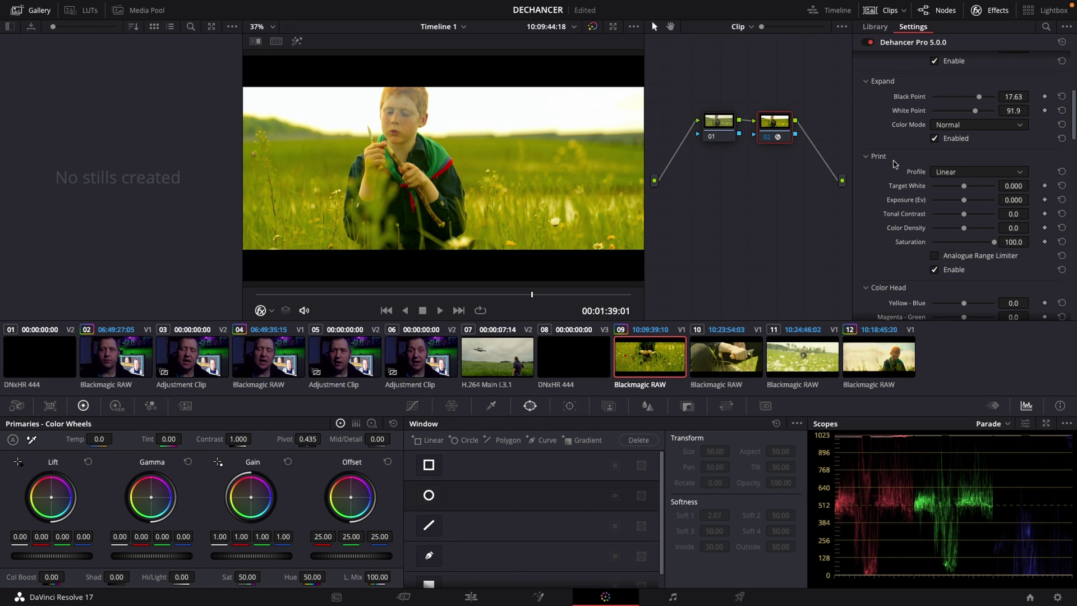
{"action": "key", "text": "ctrl+s"}
Reset the three Color Head shifts, then gang them and set all to -17.0.
{"action": "scroll", "coordinate": [911, 198], "scroll_direction": "down", "scroll_amount": 3}
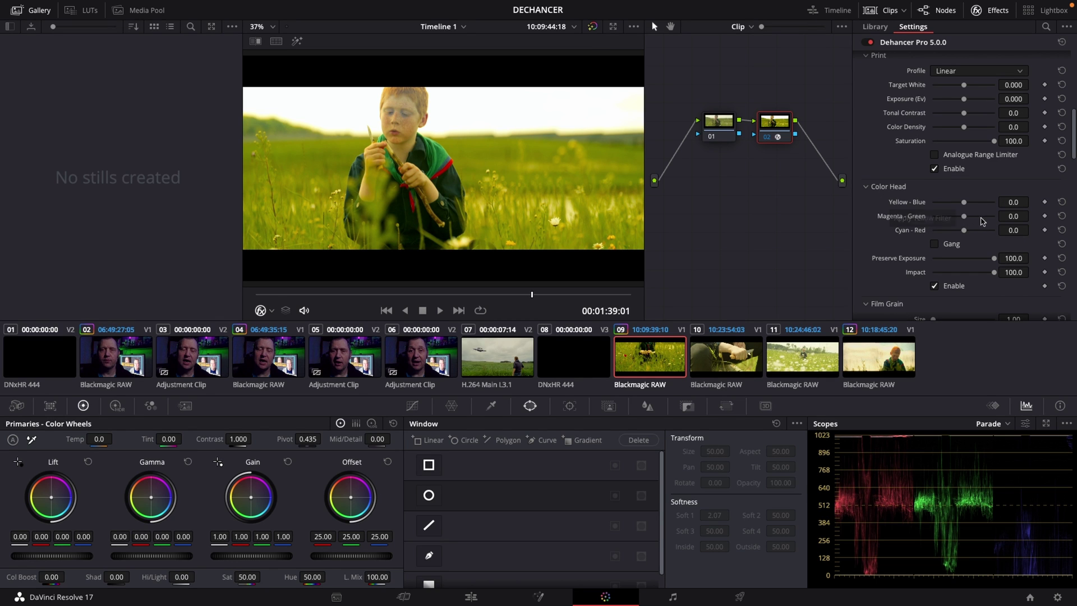
{"action": "mouse_move", "coordinate": [965, 206]}
{"action": "left_mouse_down"}
{"action": "mouse_move", "coordinate": [983, 206]}
{"action": "mouse_move", "coordinate": [956, 205]}
{"action": "mouse_move", "coordinate": [949, 217]}
{"action": "mouse_move", "coordinate": [970, 231]}
{"action": "left_mouse_up"}
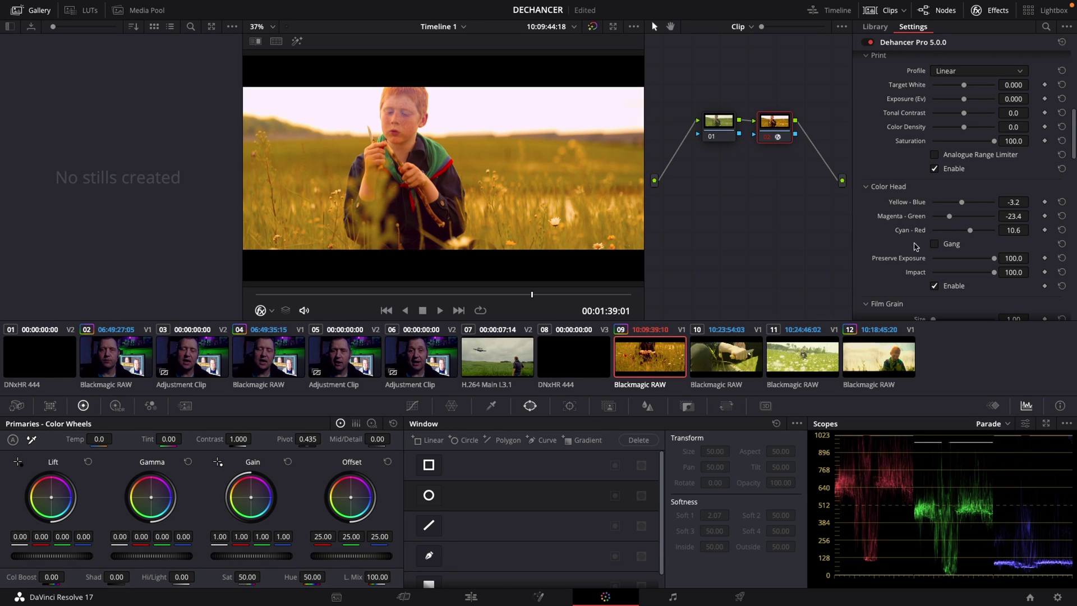
{"action": "double_click", "coordinate": [914, 204]}
{"action": "double_click", "coordinate": [915, 218]}
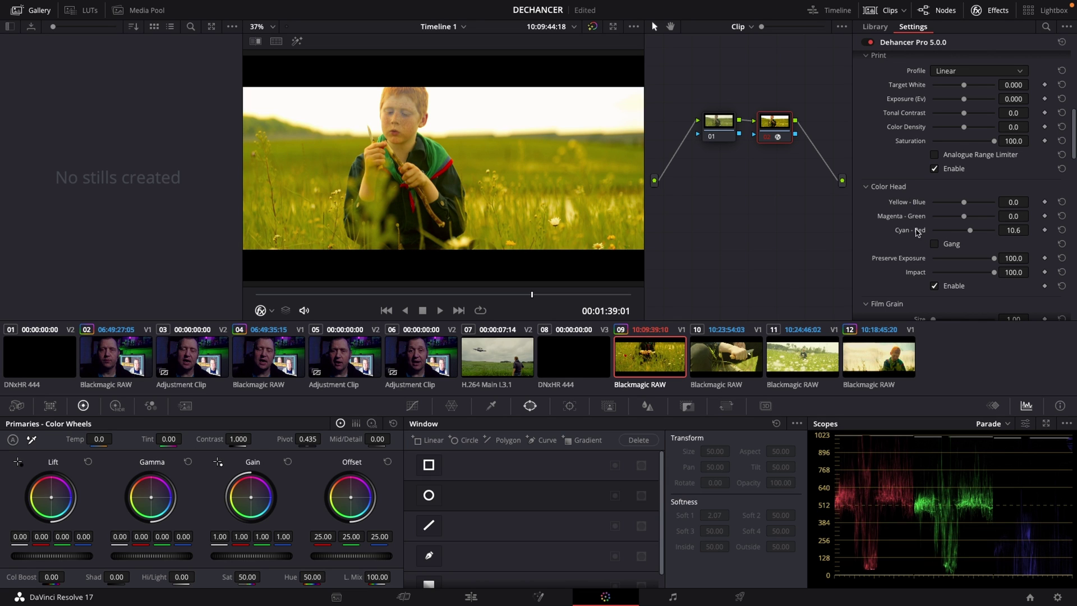
{"action": "double_click", "coordinate": [917, 230]}
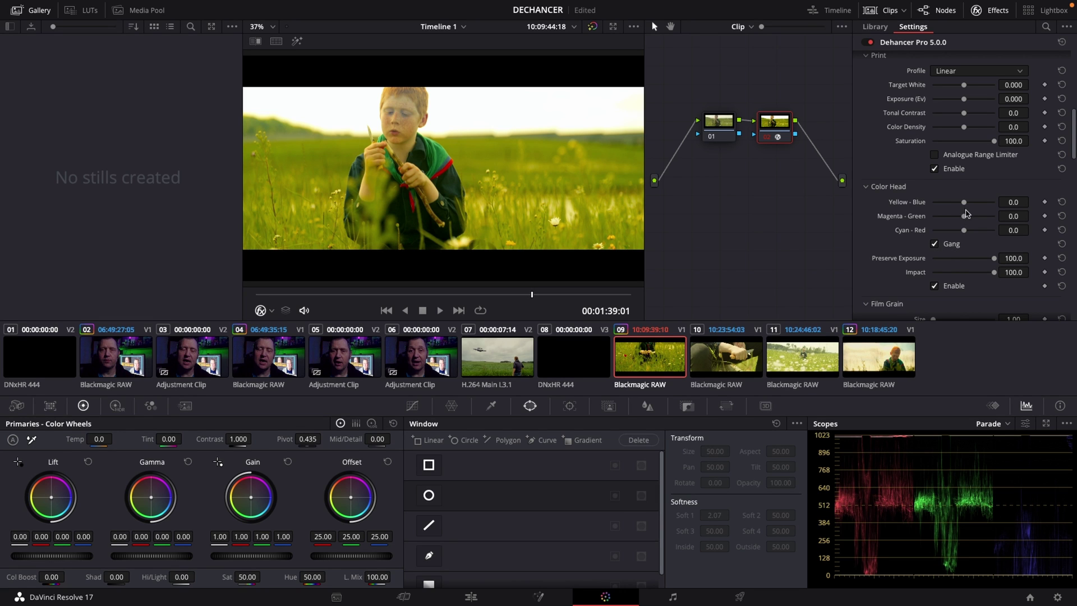
{"action": "mouse_move", "coordinate": [964, 205]}
{"action": "left_mouse_down"}
{"action": "mouse_move", "coordinate": [955, 207]}
{"action": "mouse_move", "coordinate": [989, 210]}
{"action": "mouse_move", "coordinate": [952, 210]}
{"action": "left_mouse_up"}
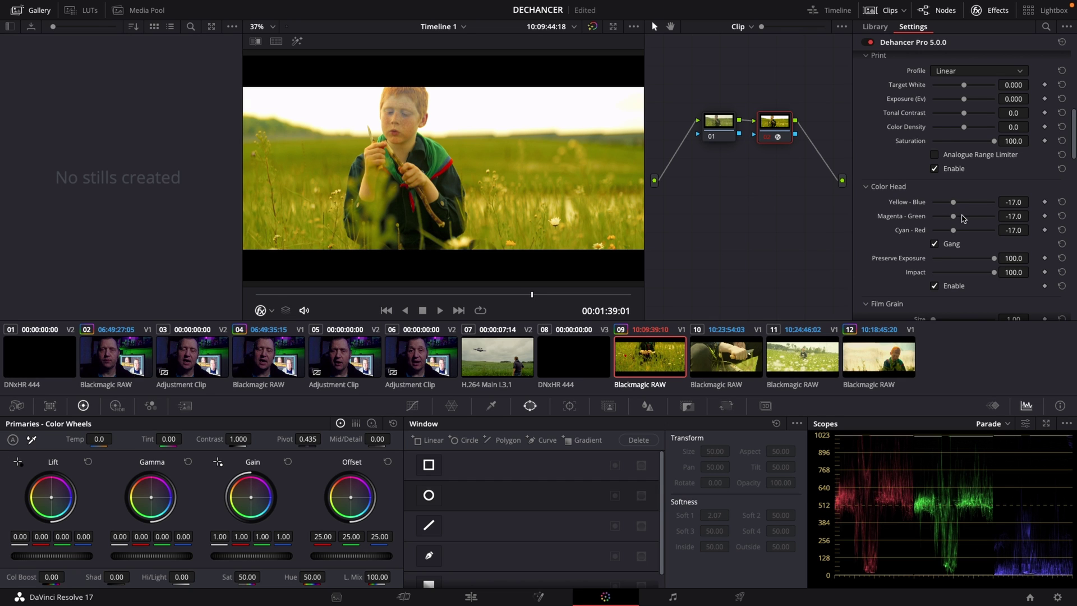
Lower Color Head Preserve Exposure to 28.5 and Impact to 55.5.
{"action": "scroll", "coordinate": [964, 218], "scroll_direction": "down", "scroll_amount": 1}
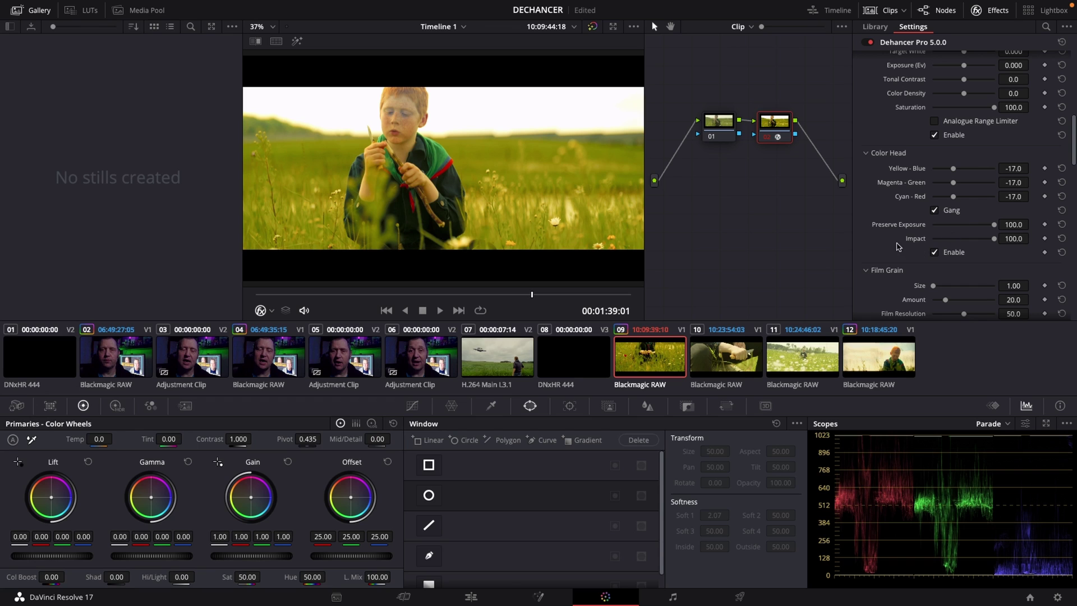
{"action": "left_click_drag", "start_coordinate": [994, 227], "coordinate": [951, 228]}
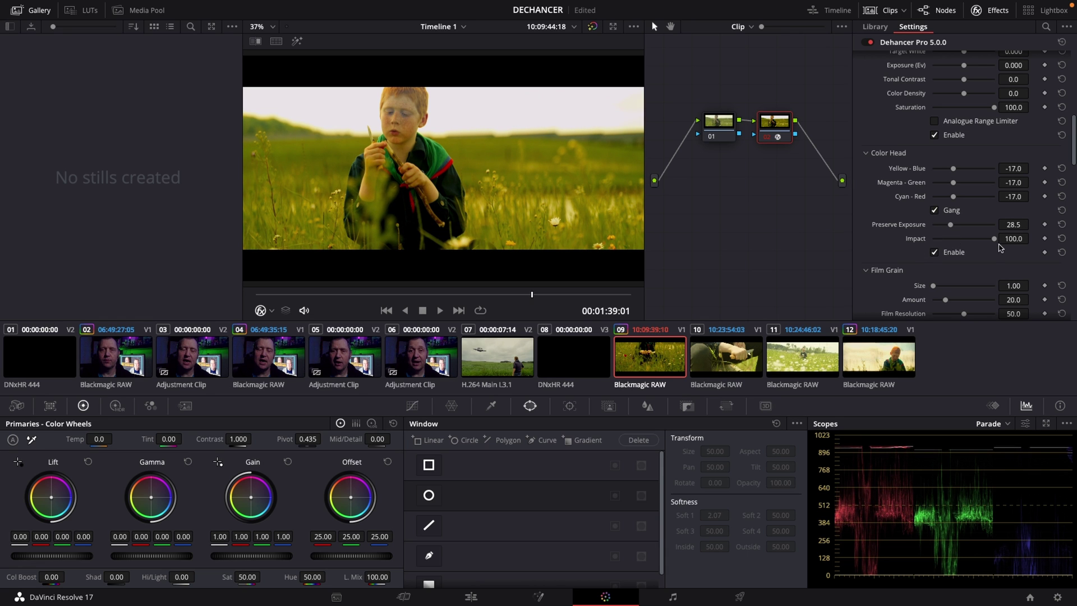
{"action": "left_click_drag", "start_coordinate": [994, 242], "coordinate": [967, 242]}
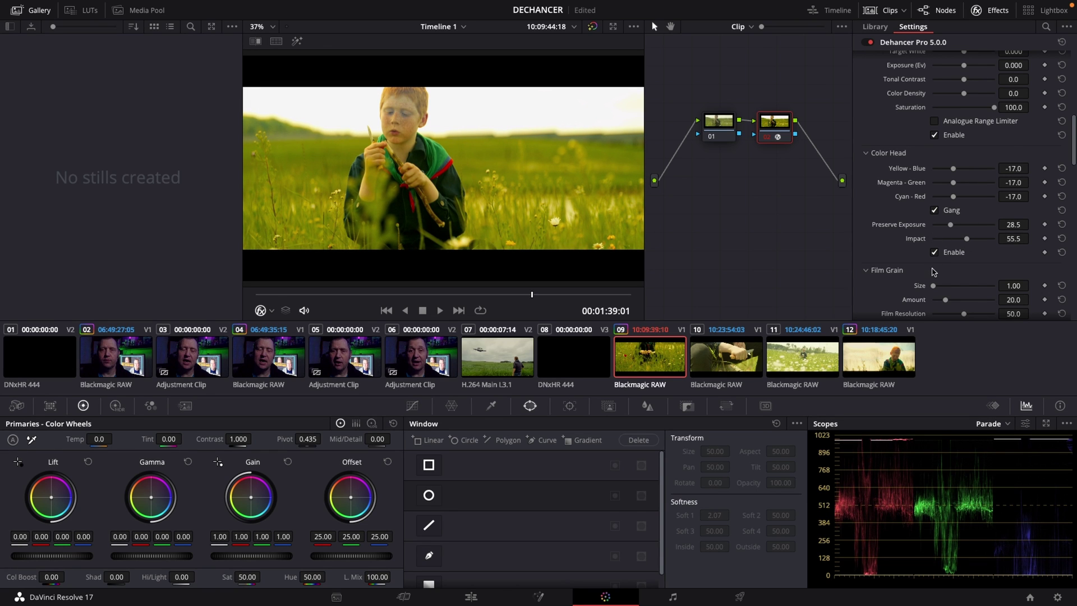
Set Film Grain to resolution 20.2, shadows 27.5, midtones 54.2, highlights 43.1, chroma 45.8.
{"action": "scroll", "coordinate": [934, 271], "scroll_direction": "down", "scroll_amount": 4}
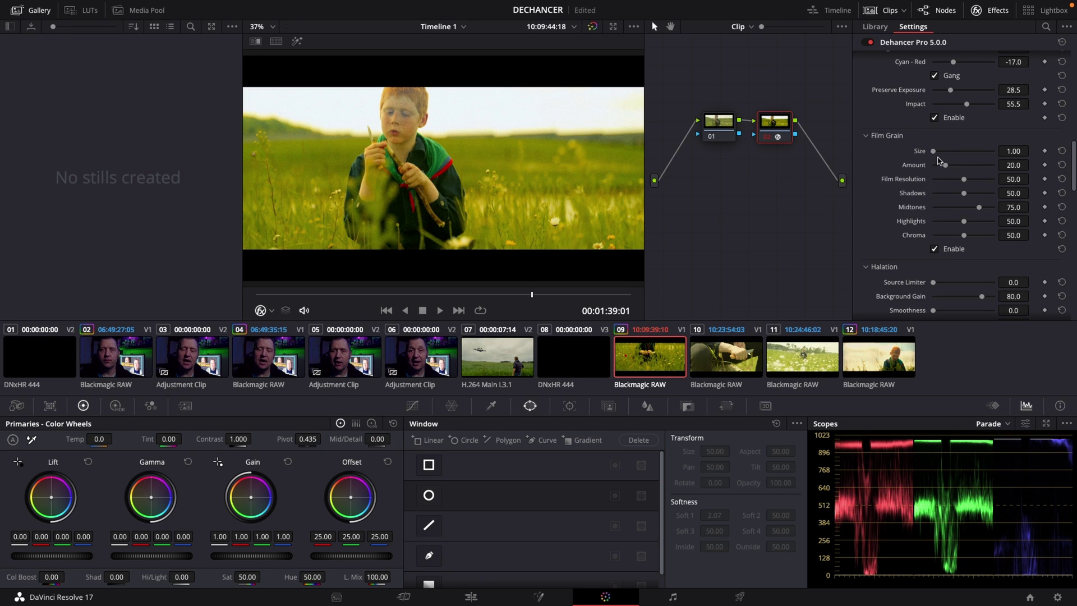
{"action": "left_click_drag", "start_coordinate": [945, 166], "coordinate": [941, 170]}
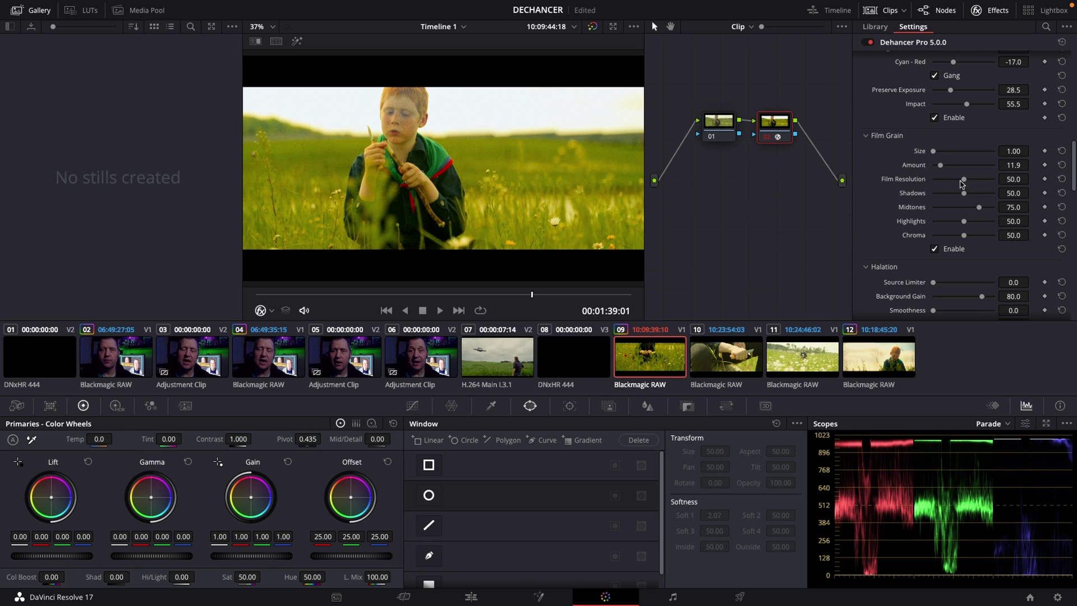
{"action": "mouse_move", "coordinate": [961, 182]}
{"action": "left_mouse_down"}
{"action": "mouse_move", "coordinate": [945, 183]}
{"action": "mouse_move", "coordinate": [988, 185]}
{"action": "mouse_move", "coordinate": [944, 183]}
{"action": "left_mouse_up"}
{"action": "left_click_drag", "start_coordinate": [963, 196], "coordinate": [949, 196]}
{"action": "left_click_drag", "start_coordinate": [979, 209], "coordinate": [960, 223]}
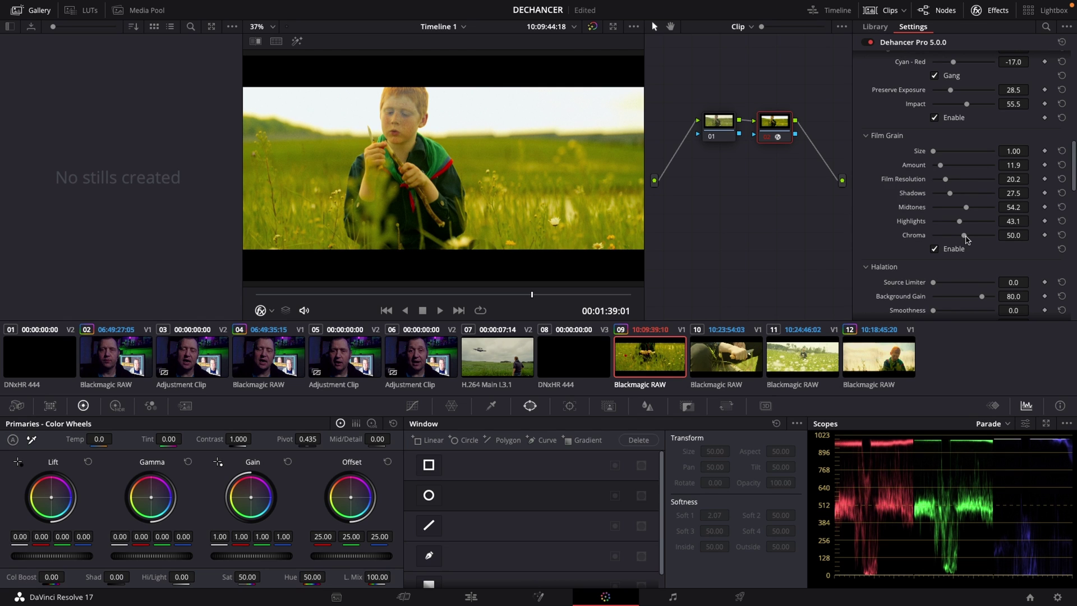
{"action": "left_click_drag", "start_coordinate": [963, 238], "coordinate": [961, 238]}
Scroll the Dehancer settings past Halation and Bloom down to the Vignette section.
{"action": "scroll", "coordinate": [910, 208], "scroll_direction": "down", "scroll_amount": 2}
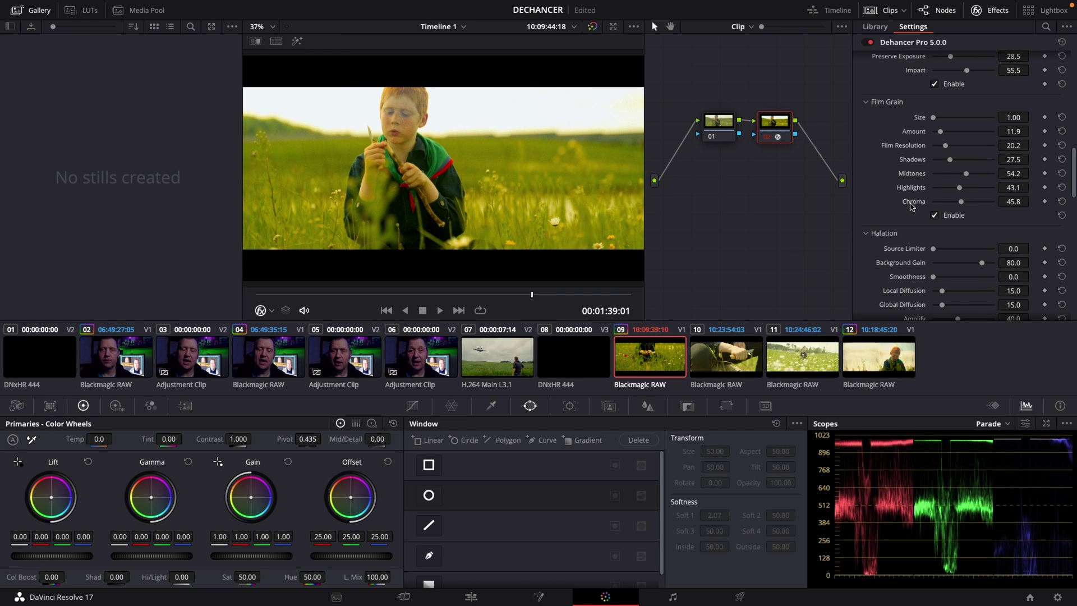
{"action": "scroll", "coordinate": [954, 255], "scroll_direction": "down", "scroll_amount": 4}
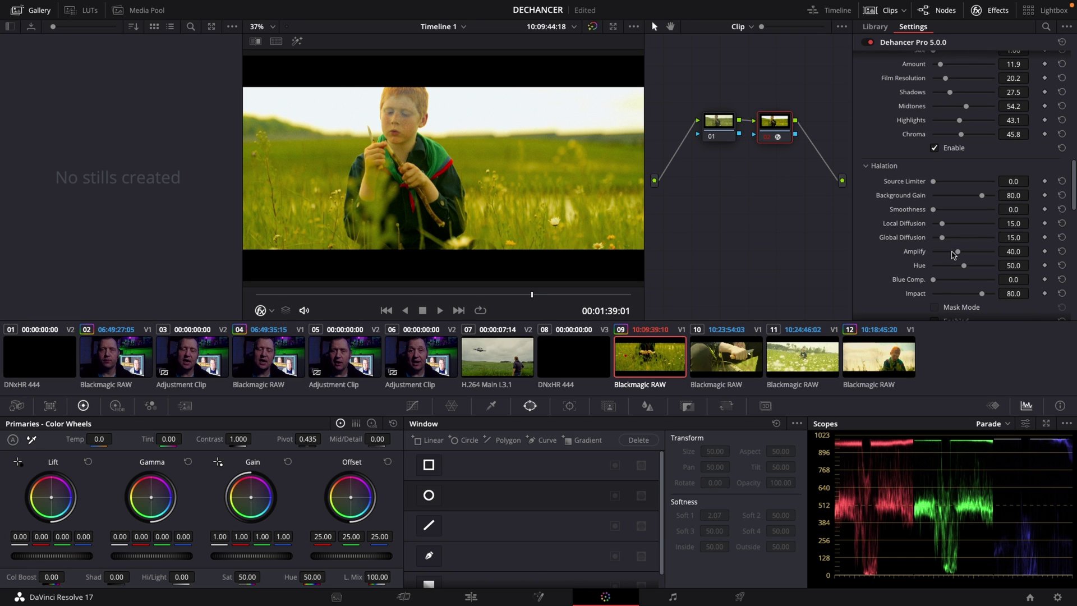
{"action": "scroll", "coordinate": [953, 255], "scroll_direction": "down", "scroll_amount": 8}
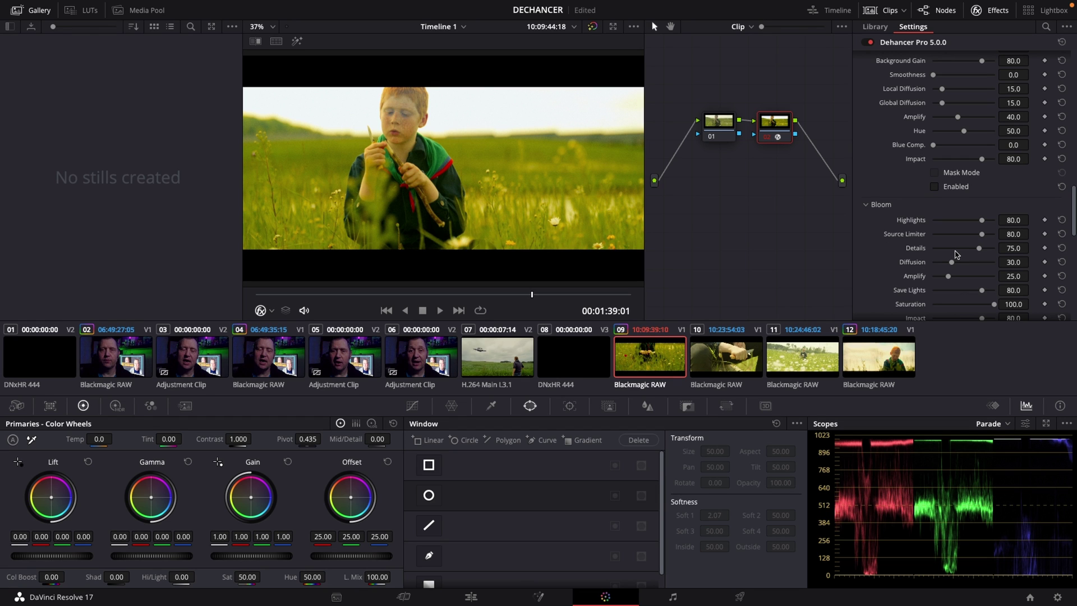
{"action": "scroll", "coordinate": [956, 254], "scroll_direction": "down", "scroll_amount": 5}
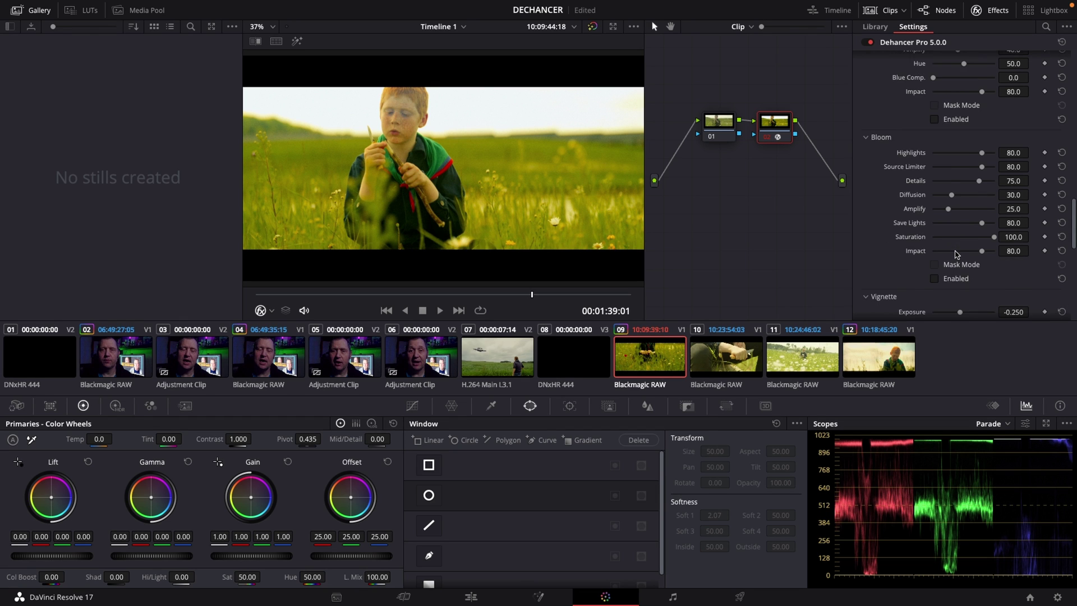
{"action": "scroll", "coordinate": [956, 254], "scroll_direction": "down", "scroll_amount": 3}
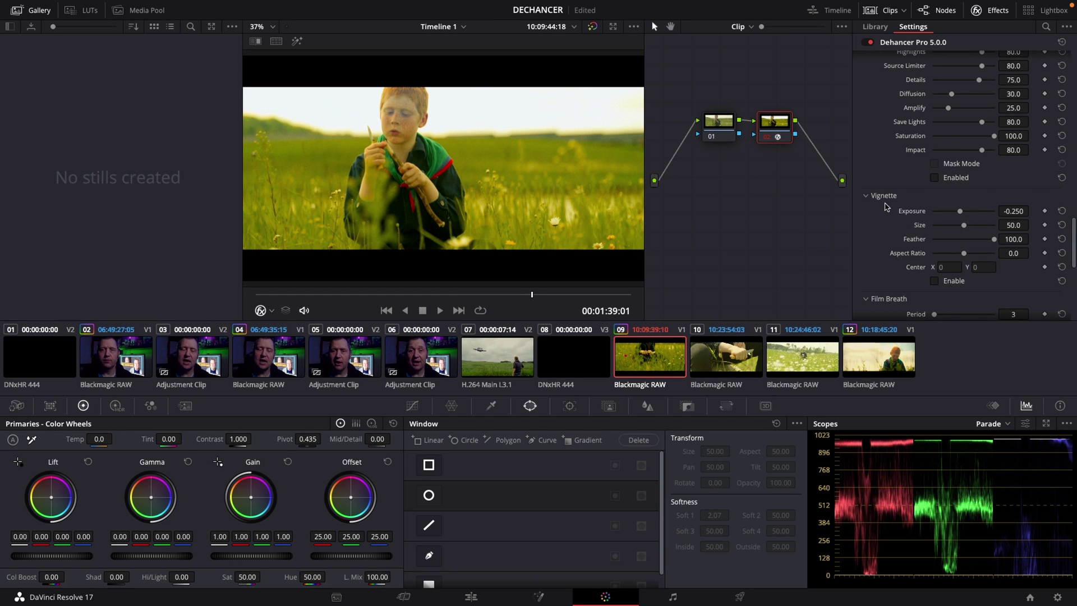
Enable the vignette at exposure -0.642, size 83.5, feather 24.8, toggling it to compare.
{"action": "left_click", "coordinate": [934, 281]}
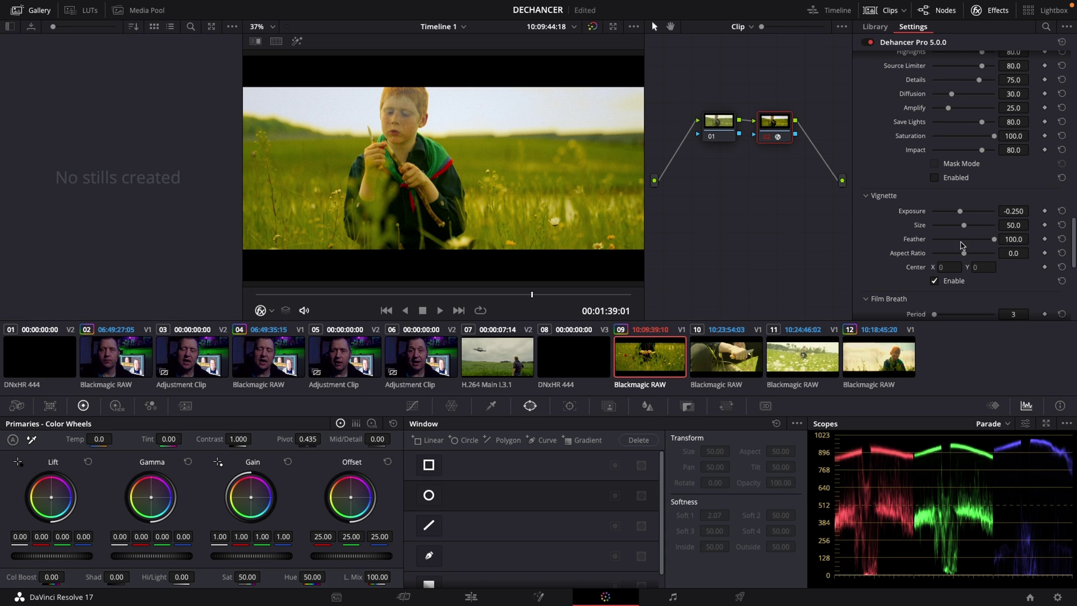
{"action": "left_click_drag", "start_coordinate": [993, 239], "coordinate": [925, 245]}
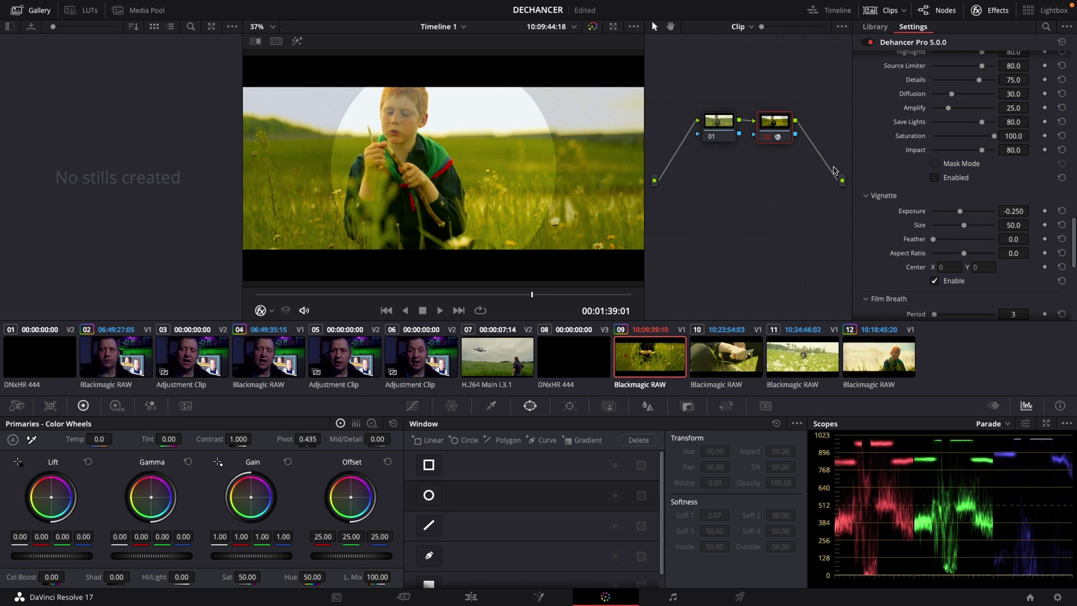
{"action": "left_click", "coordinate": [961, 212]}
{"action": "left_click_drag", "start_coordinate": [961, 212], "coordinate": [956, 214]}
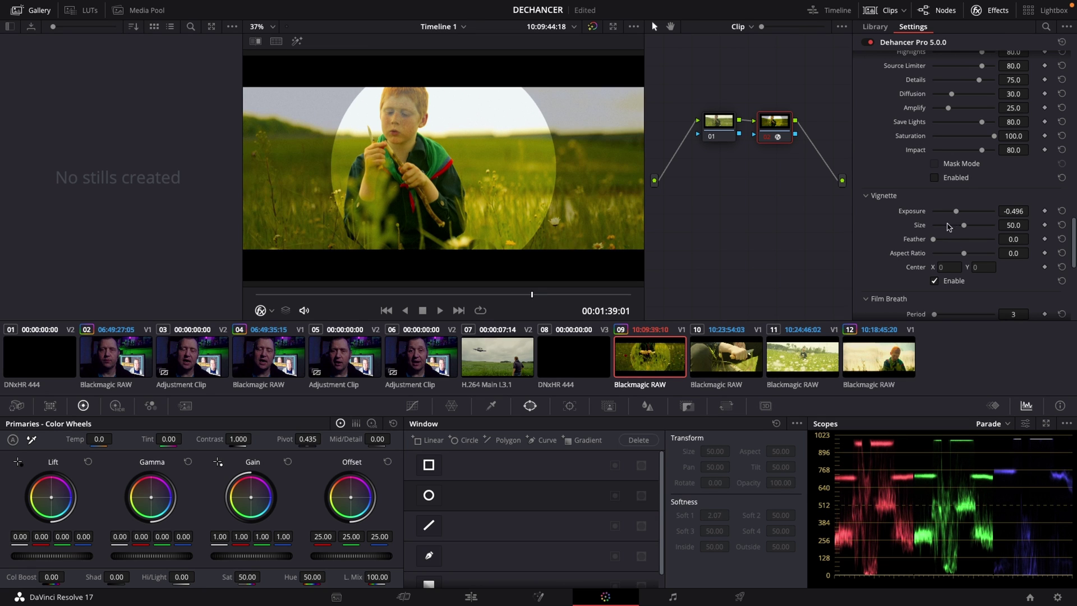
{"action": "left_click_drag", "start_coordinate": [964, 227], "coordinate": [984, 230]}
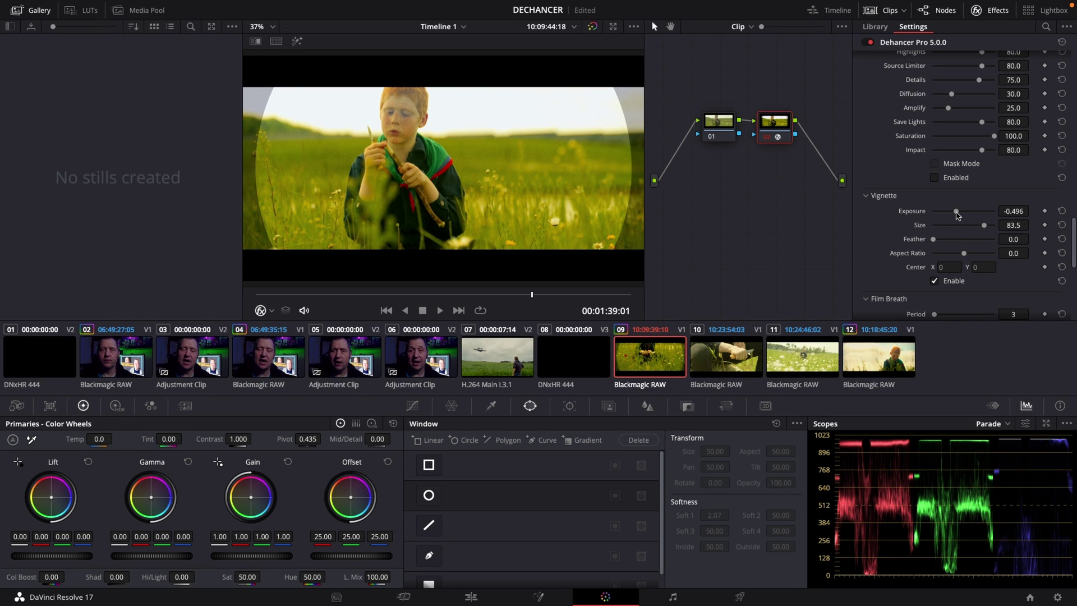
{"action": "left_click_drag", "start_coordinate": [958, 214], "coordinate": [948, 241]}
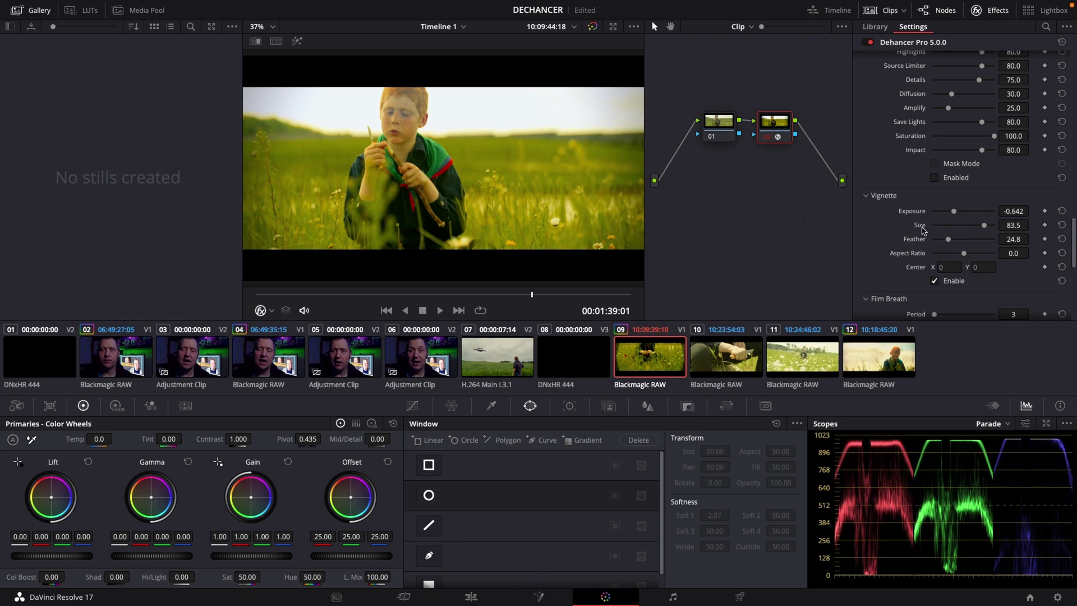
{"action": "left_click", "coordinate": [934, 281]}
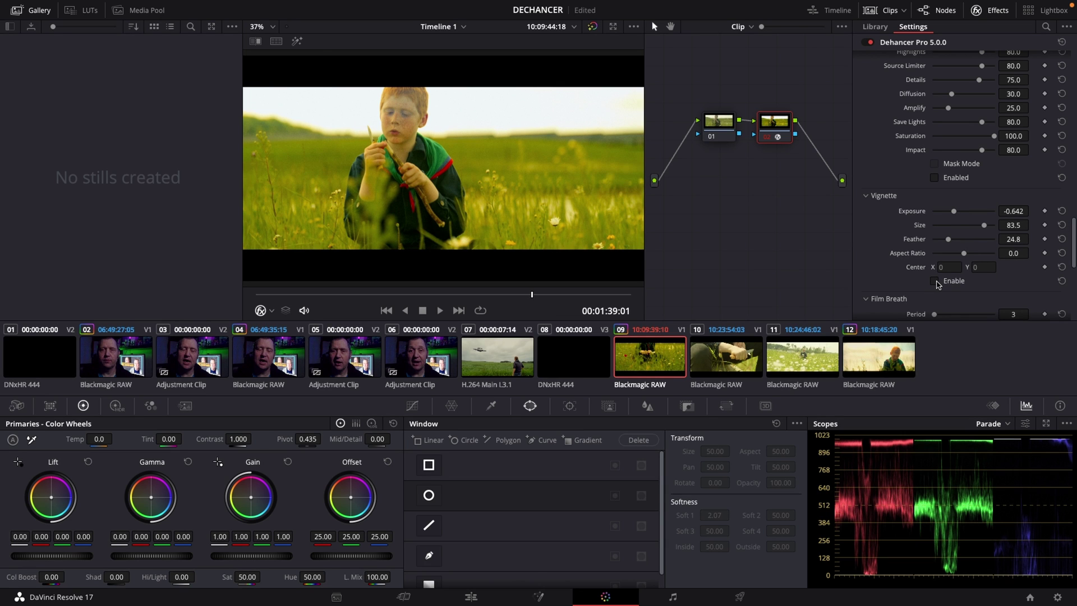
{"action": "left_click", "coordinate": [934, 281]}
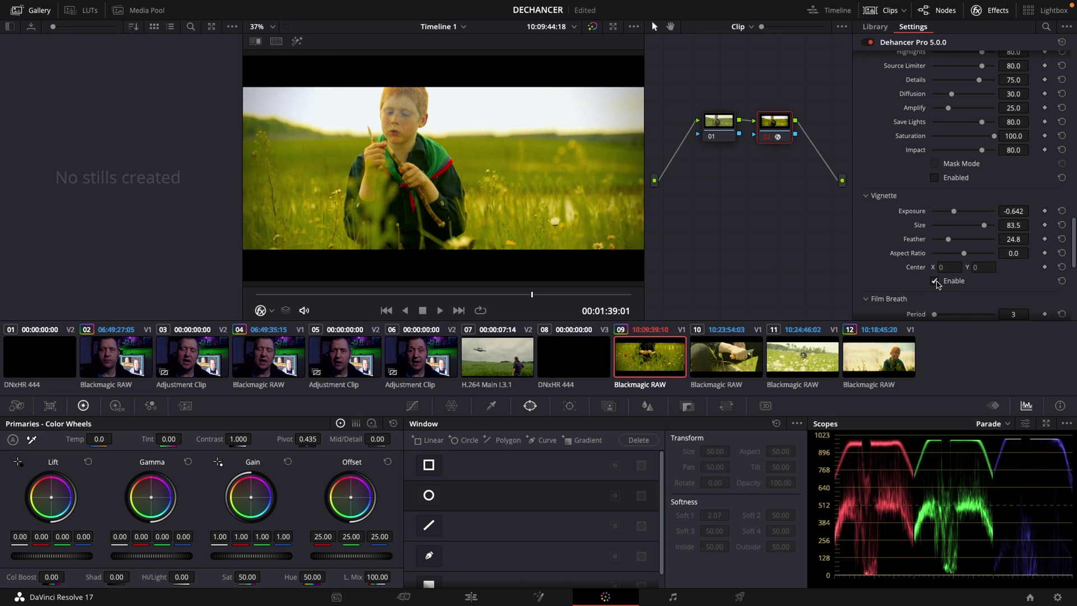
{"action": "scroll", "coordinate": [960, 279], "scroll_direction": "down", "scroll_amount": 3}
{"action": "scroll", "coordinate": [961, 280], "scroll_direction": "down", "scroll_amount": 3}
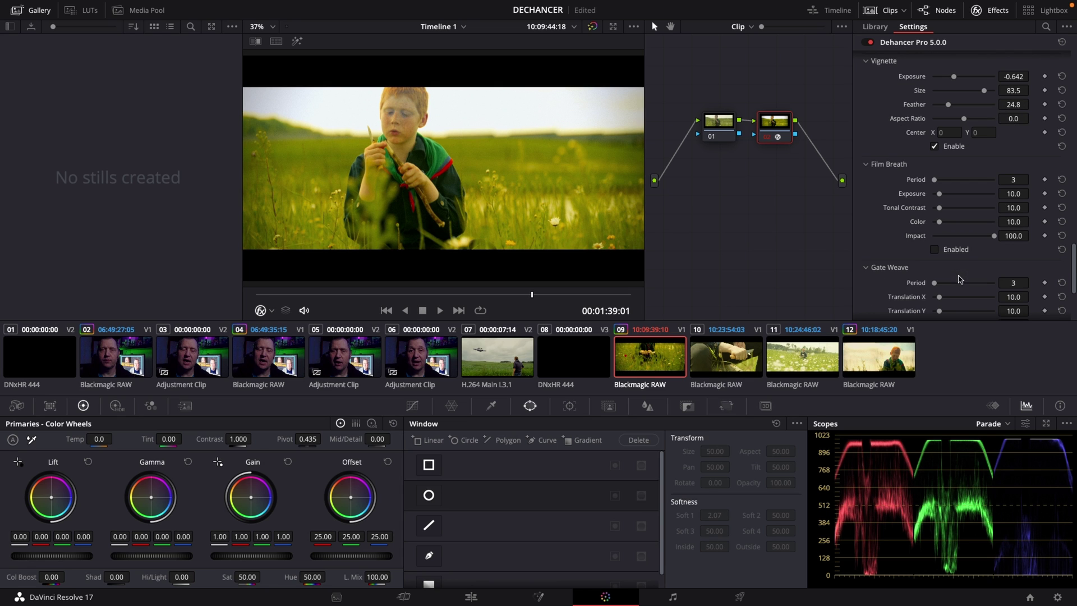
{"action": "left_click", "coordinate": [934, 251]}
{"action": "scroll", "coordinate": [956, 235], "scroll_direction": "down", "scroll_amount": 3}
{"action": "scroll", "coordinate": [955, 236], "scroll_direction": "down", "scroll_amount": 1}
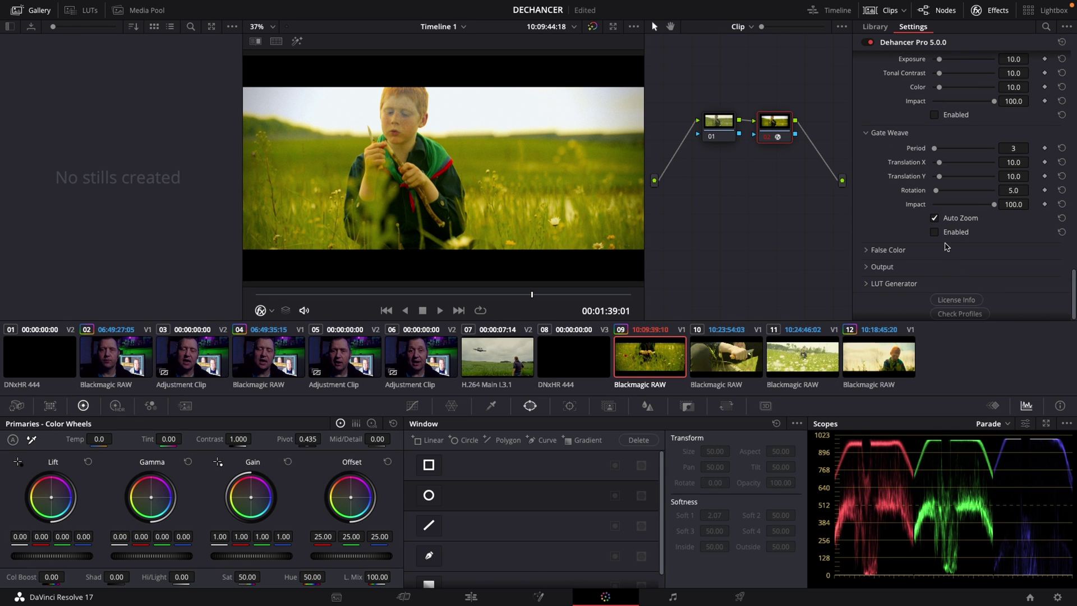
{"action": "left_click", "coordinate": [866, 251]}
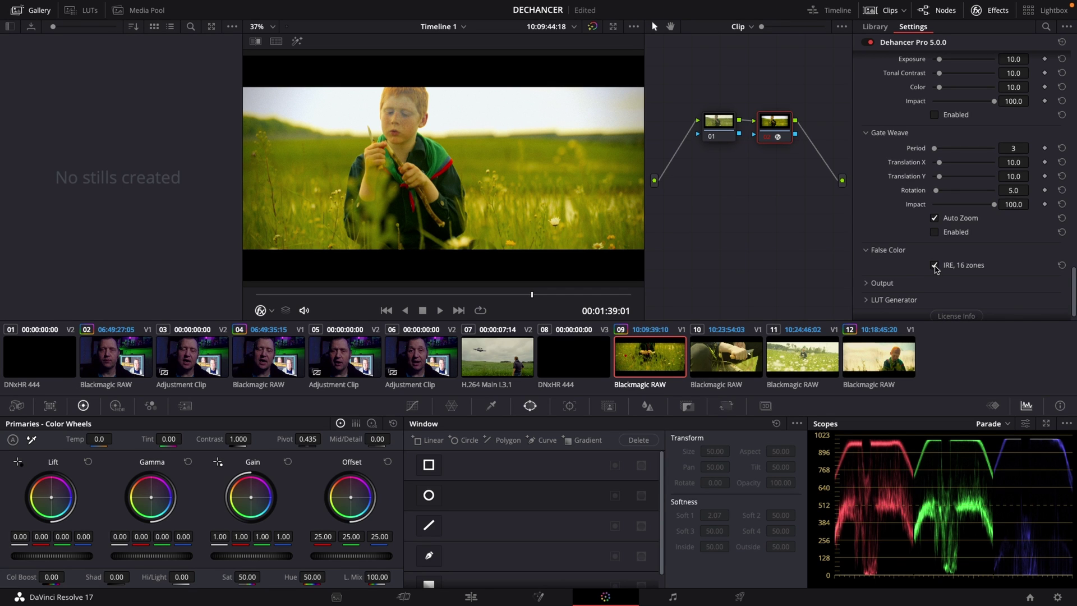
{"action": "left_click", "coordinate": [934, 265]}
{"action": "left_click", "coordinate": [934, 265]}
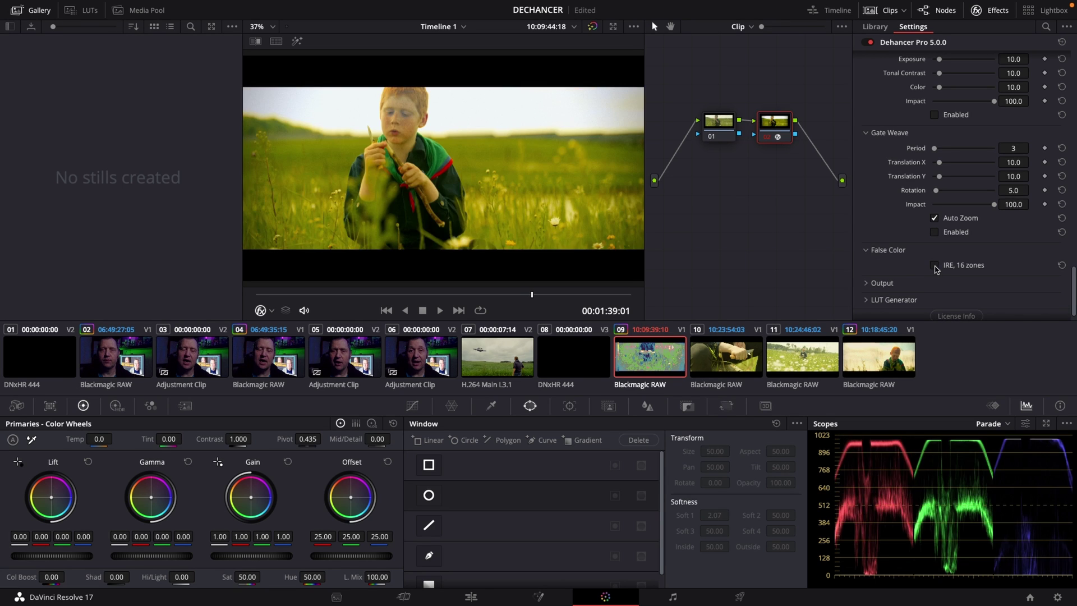
{"action": "left_click", "coordinate": [926, 250]}
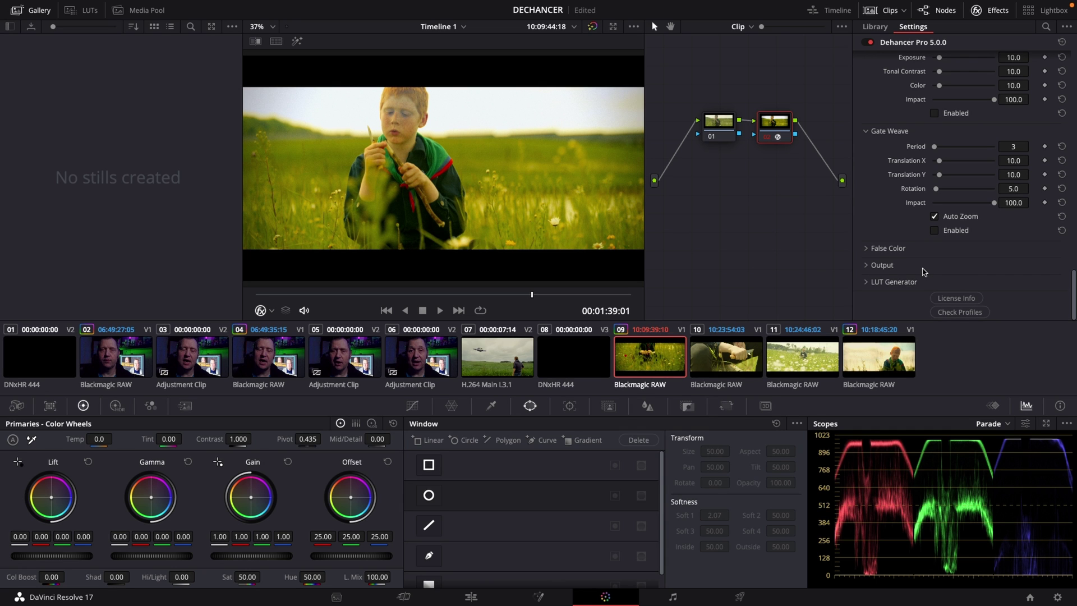
{"action": "scroll", "coordinate": [924, 272], "scroll_direction": "up", "scroll_amount": 10}
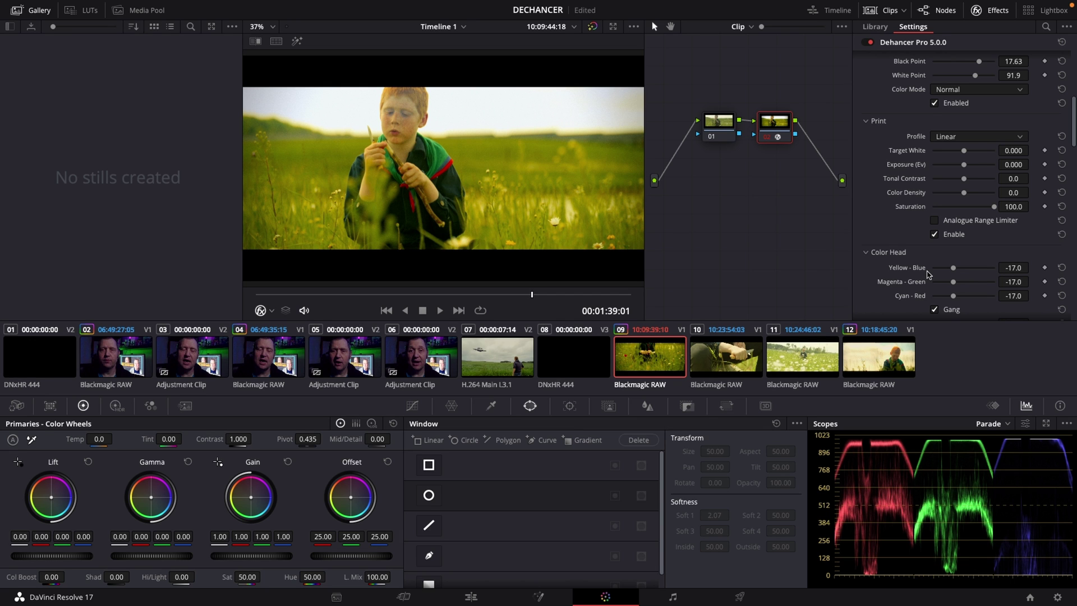
{"action": "scroll", "coordinate": [927, 274], "scroll_direction": "up", "scroll_amount": 3}
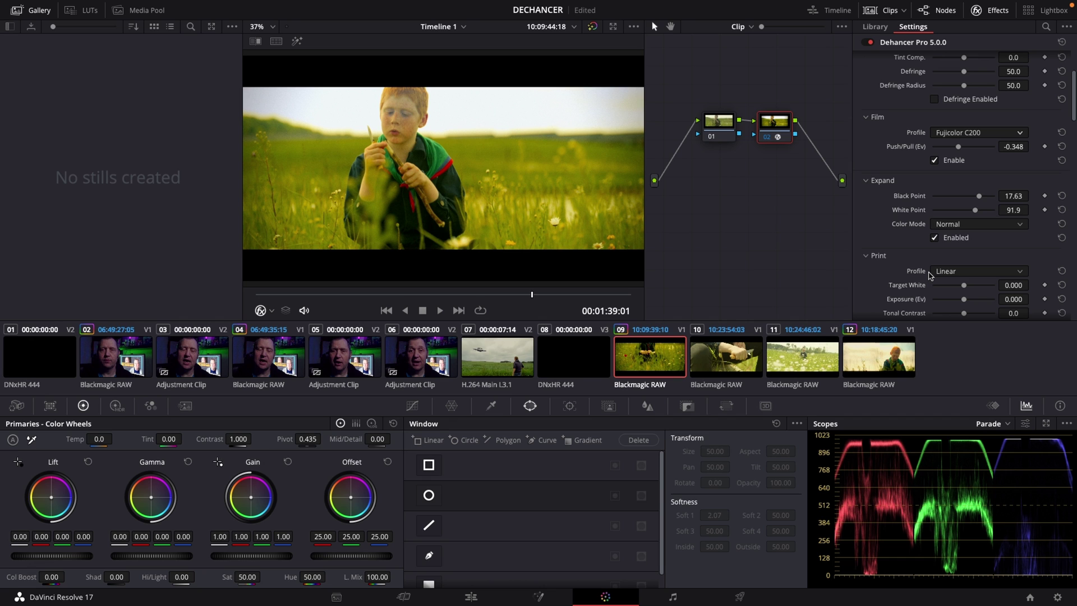
{"action": "scroll", "coordinate": [929, 274], "scroll_direction": "down", "scroll_amount": 4}
{"action": "scroll", "coordinate": [929, 274], "scroll_direction": "up", "scroll_amount": 7}
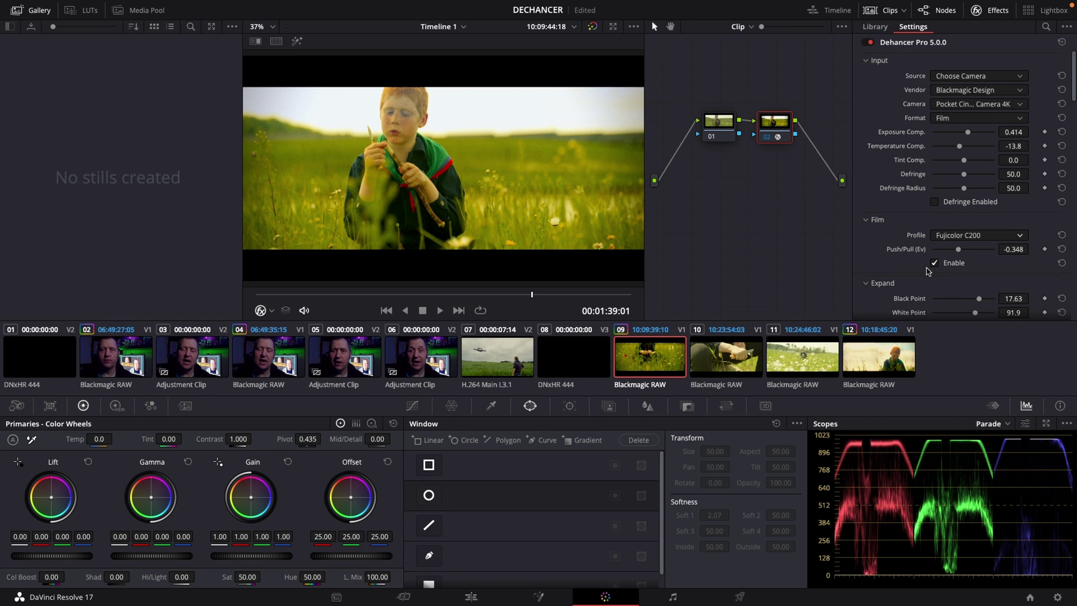